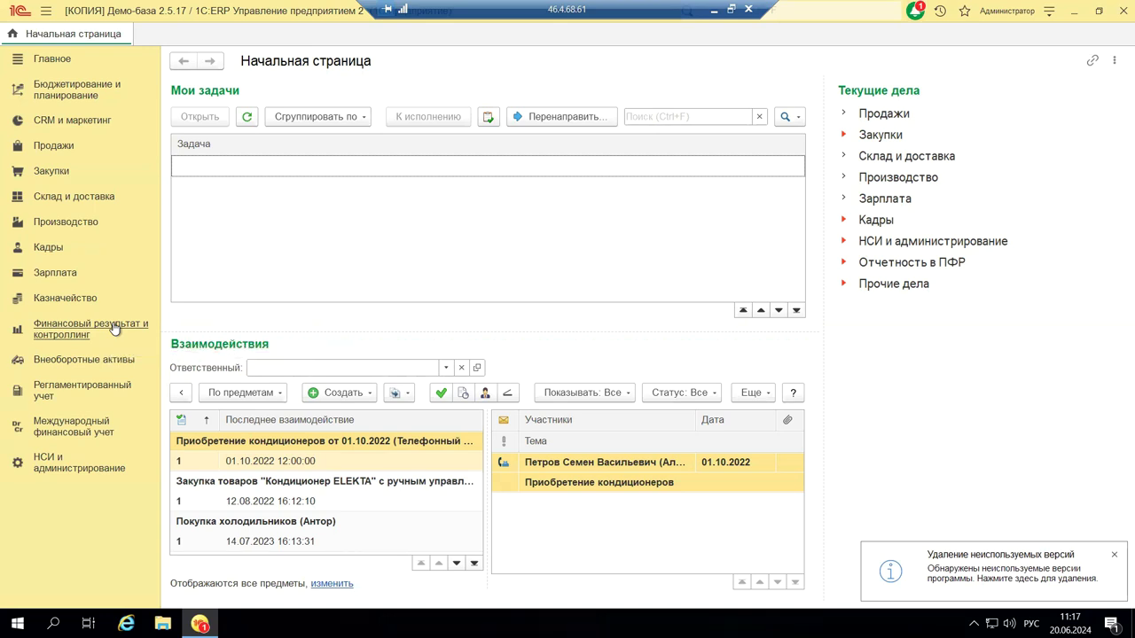
Open the VAT accounting assistant (Помощник по учету НДС), view the received tax-agent invoices list, and close that list.
{"action": "left_click", "coordinate": [115, 328]}
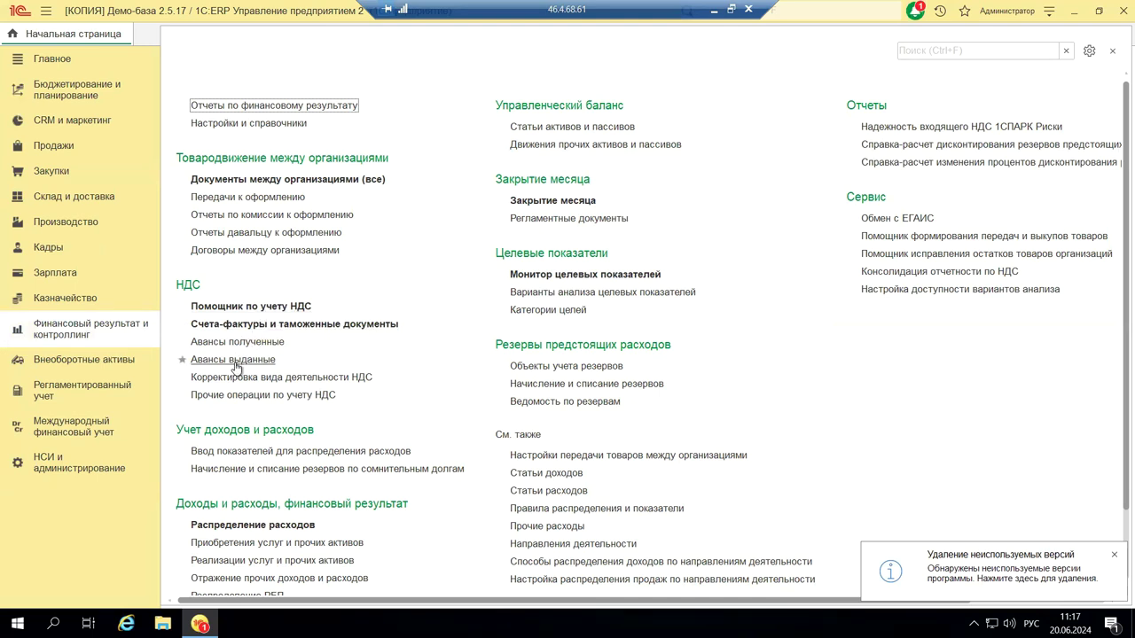
{"action": "left_click", "coordinate": [225, 307]}
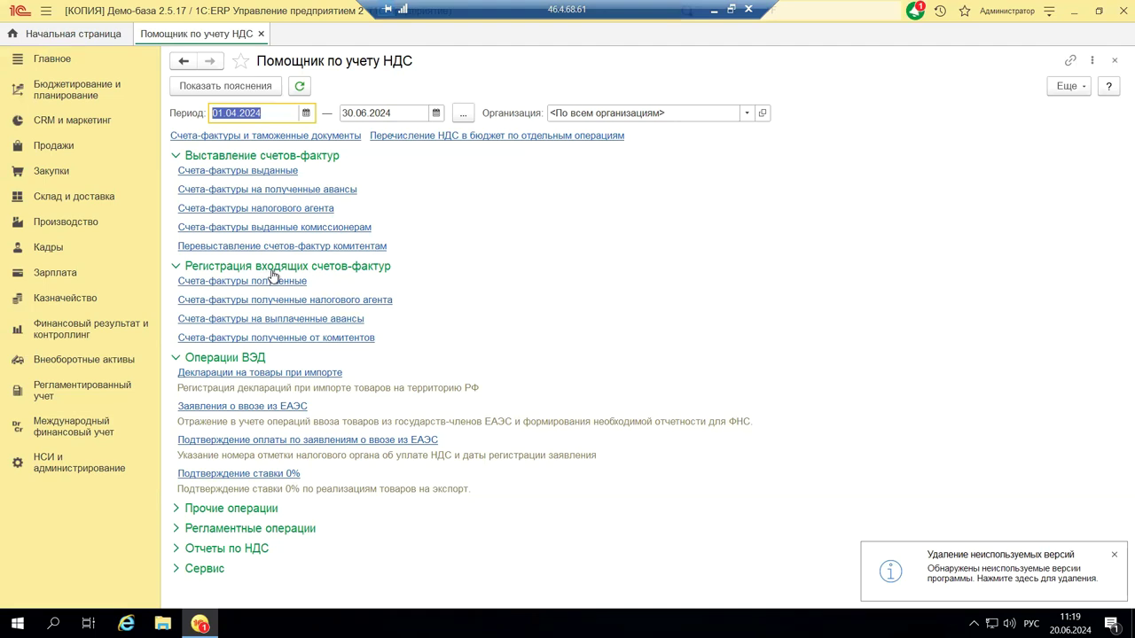
{"action": "left_click", "coordinate": [352, 303]}
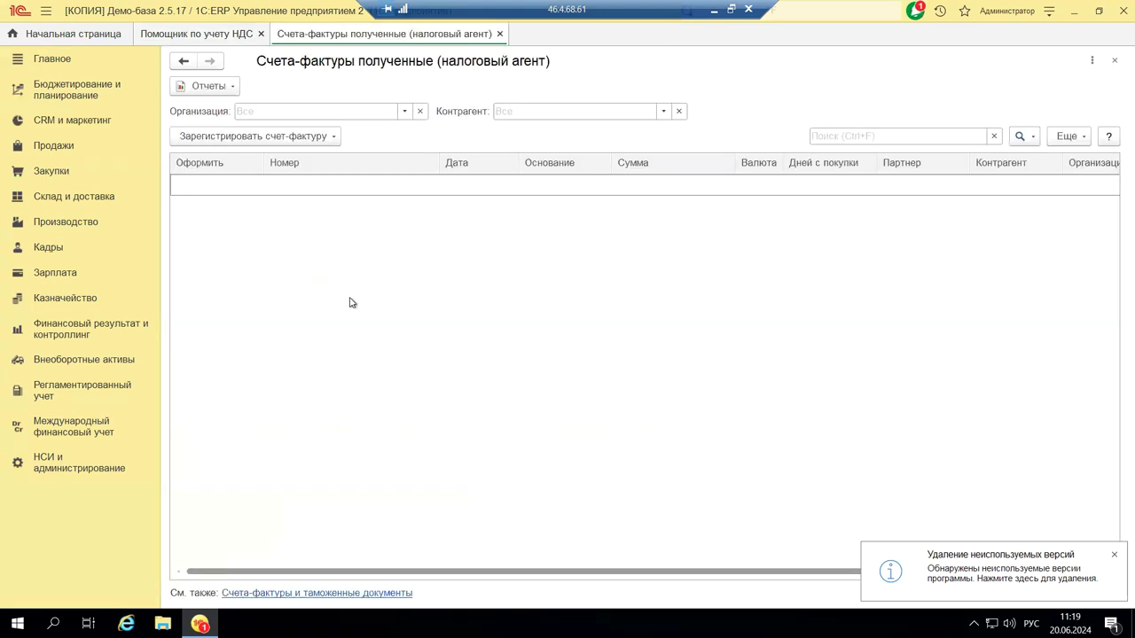
{"action": "left_click", "coordinate": [1116, 60]}
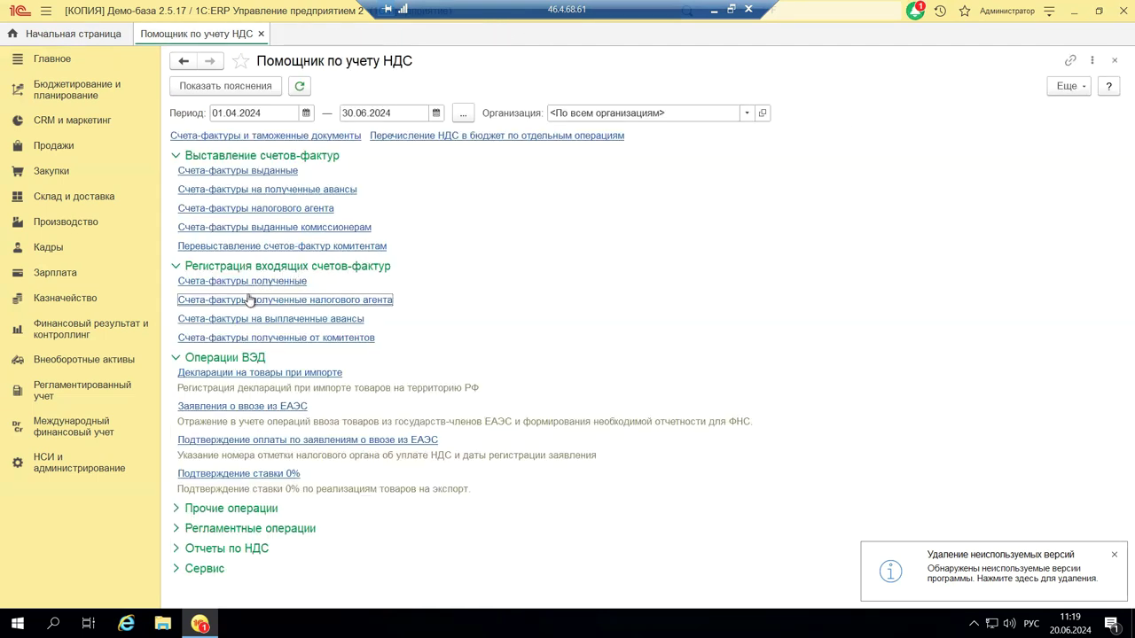
Check invoice registration for advances paid by Деловой союз, and open the journal of all invoices and customs documents from the VAT assistant.
{"action": "left_click", "coordinate": [232, 321]}
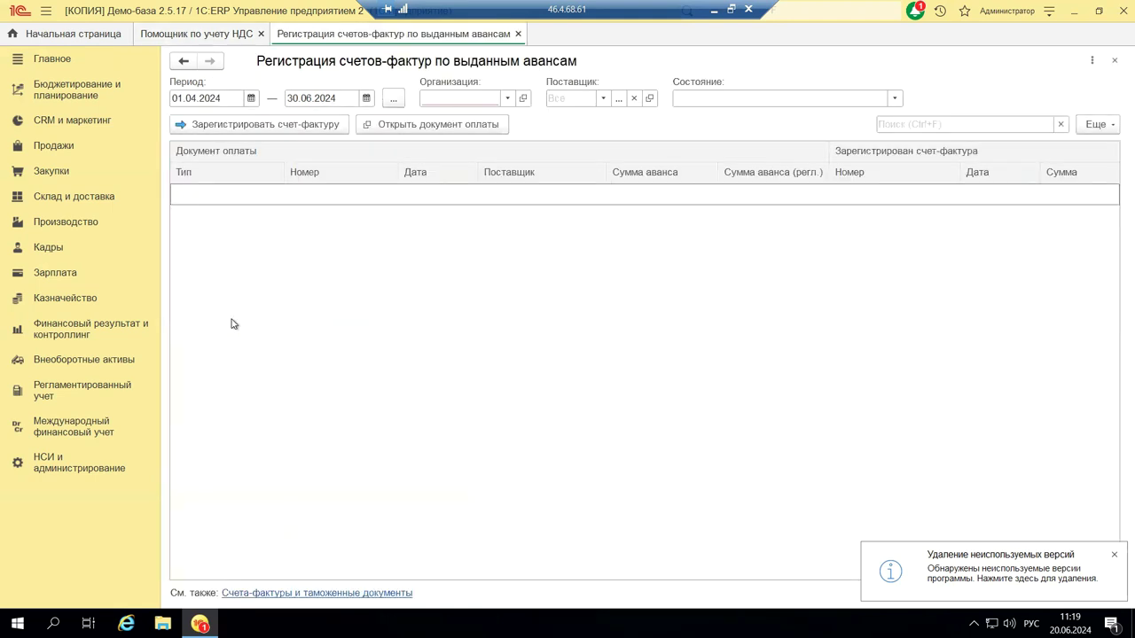
{"action": "left_click", "coordinate": [507, 98]}
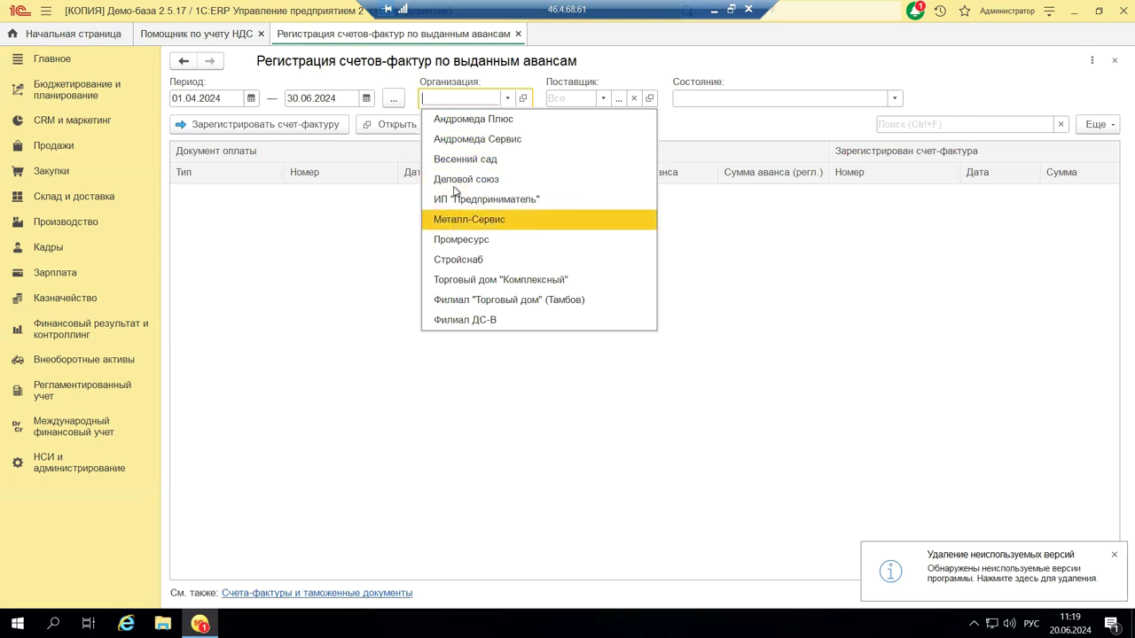
{"action": "left_click", "coordinate": [459, 181]}
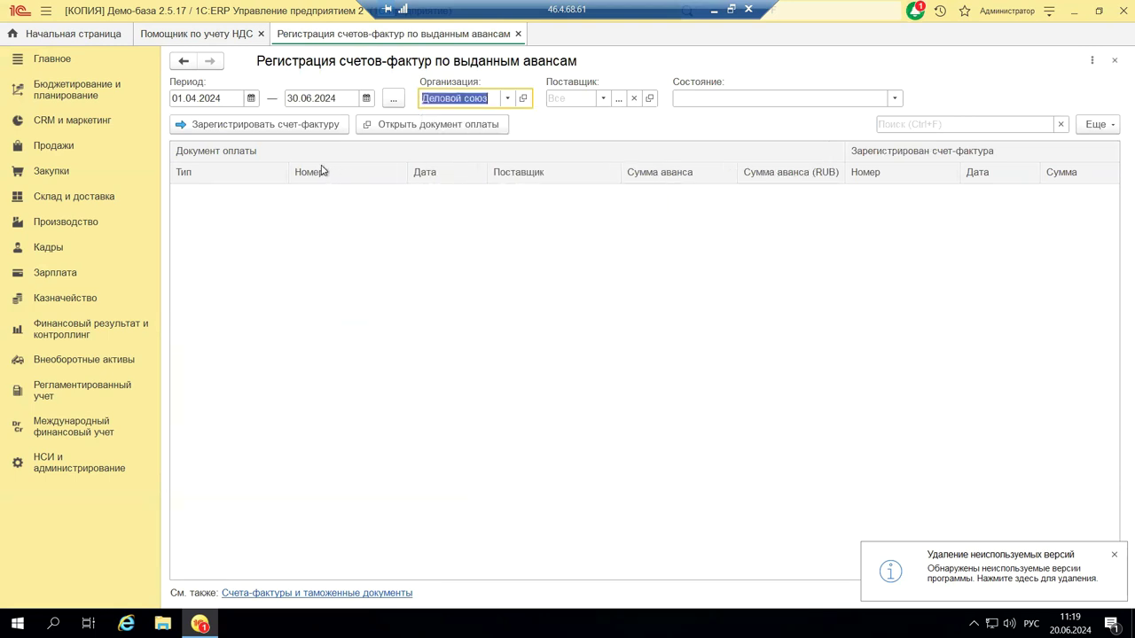
{"action": "left_click", "coordinate": [1114, 60]}
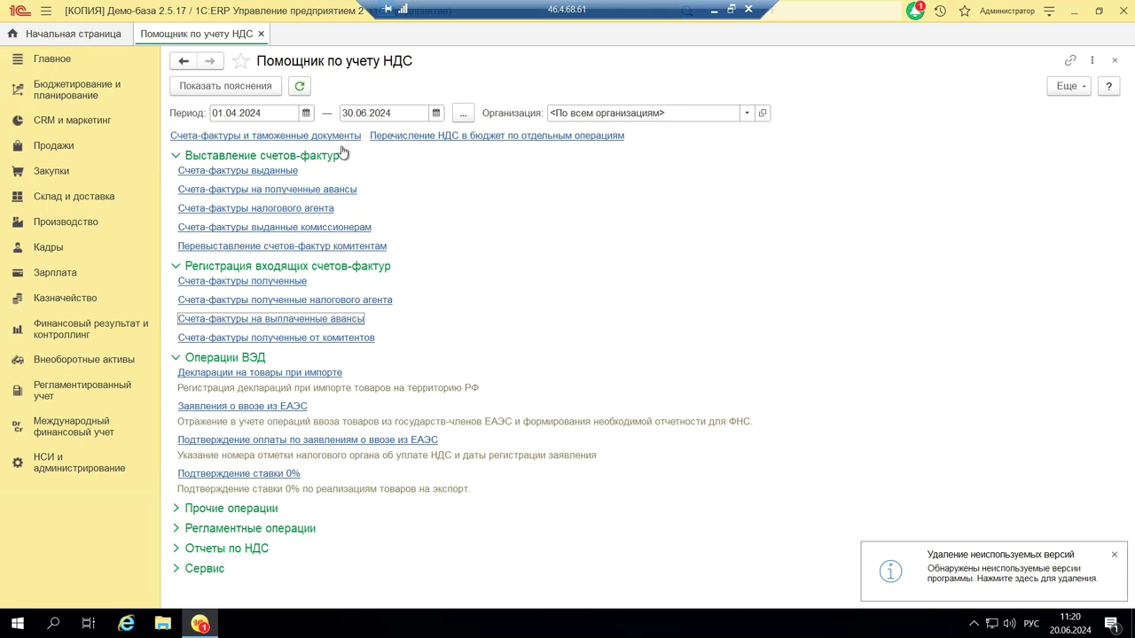
{"action": "left_click", "coordinate": [266, 138]}
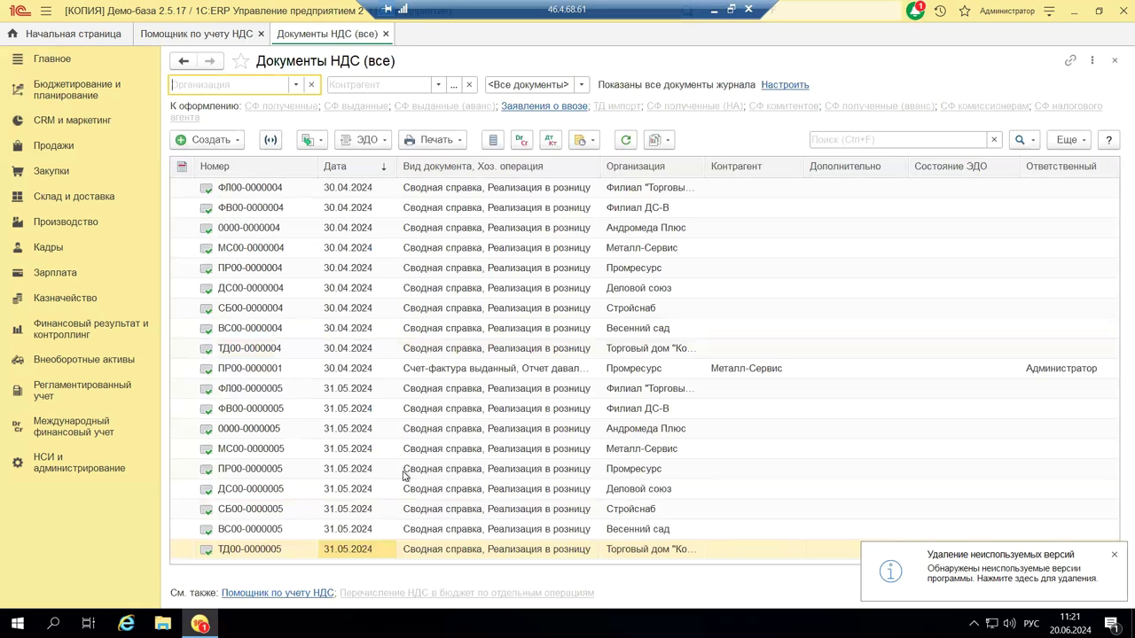
Generate the trial balance report (Оборотно-сальдовая ведомость) for June 2024 for the organization Деловой союз.
{"action": "left_click", "coordinate": [67, 390]}
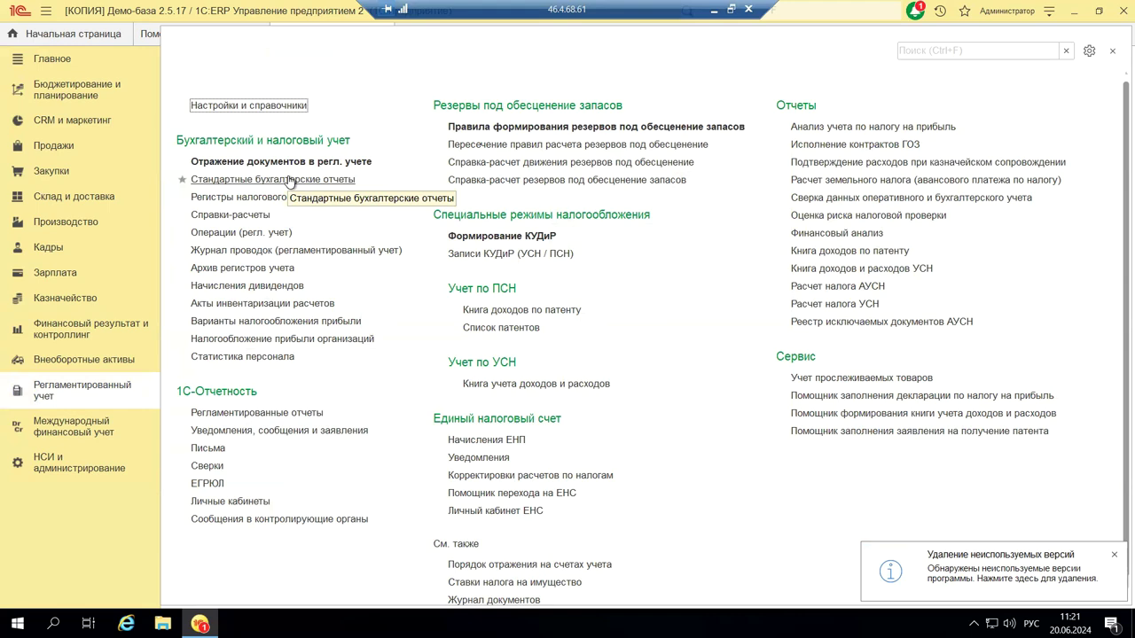
{"action": "left_click", "coordinate": [291, 181]}
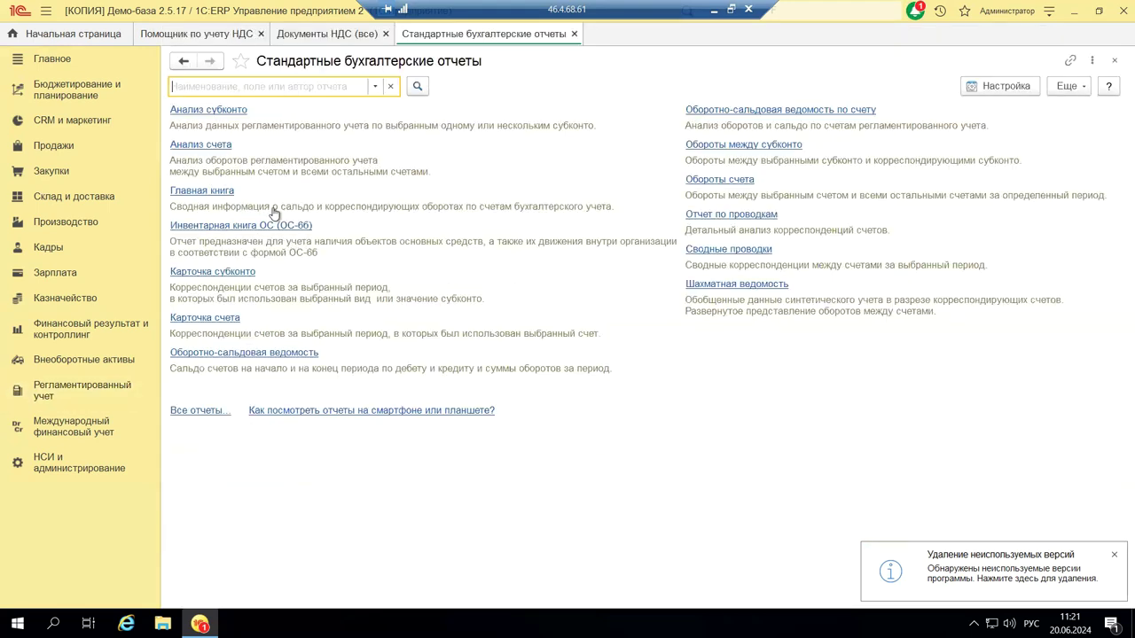
{"action": "left_click", "coordinate": [294, 354]}
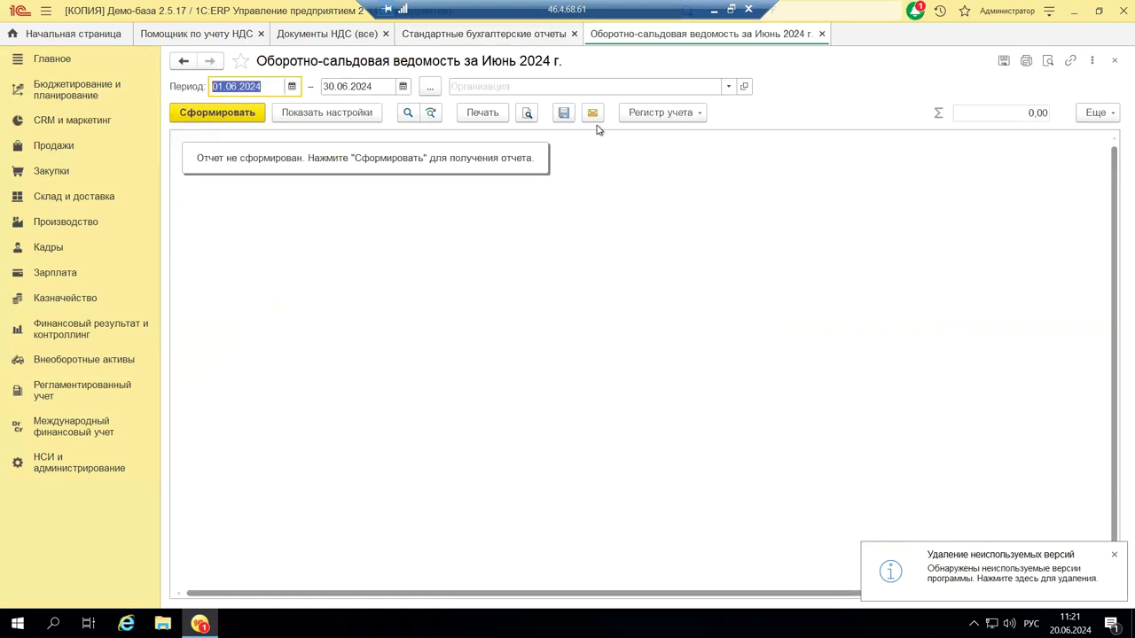
{"action": "left_click", "coordinate": [728, 86]}
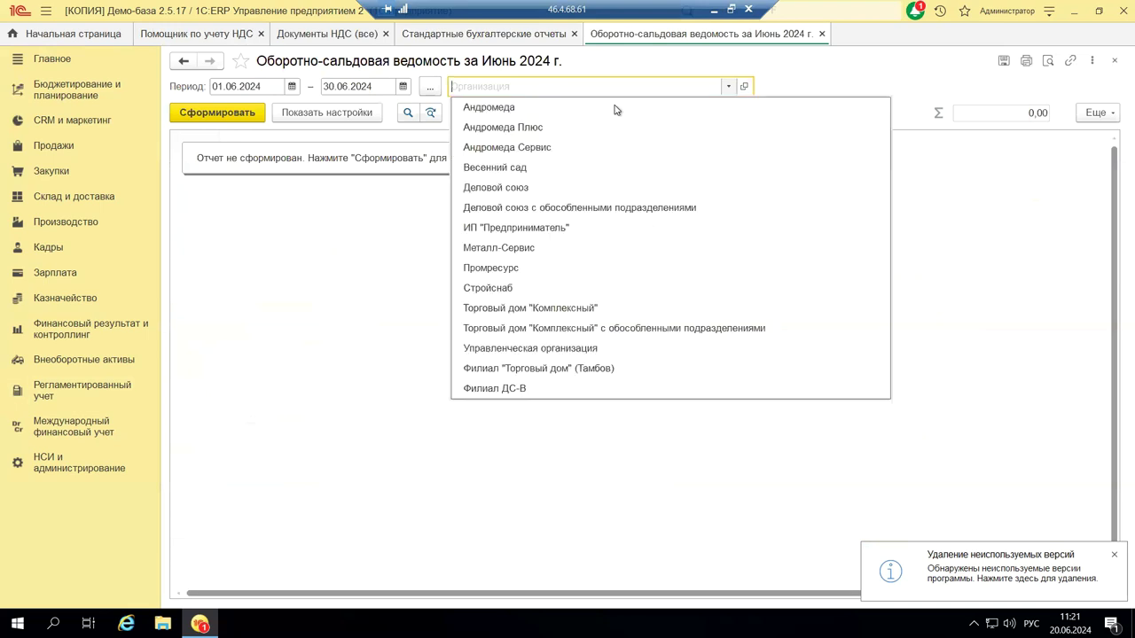
{"action": "left_click", "coordinate": [501, 187]}
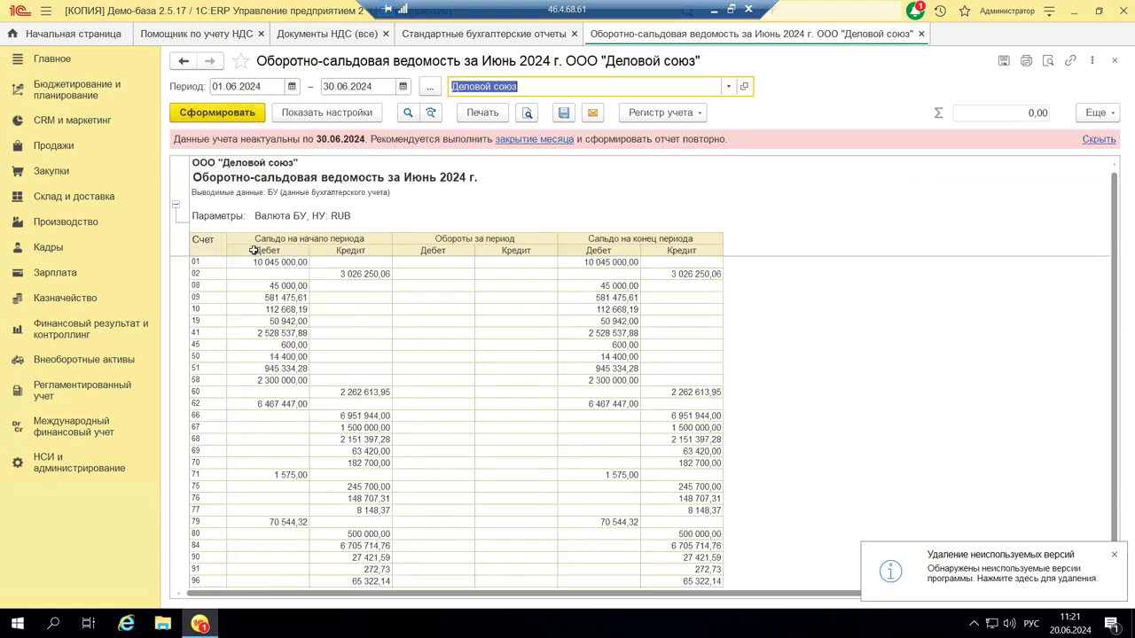
Enable subaccount grouping and account name output in the trial balance settings, and regenerate the report.
{"action": "left_click", "coordinate": [323, 113]}
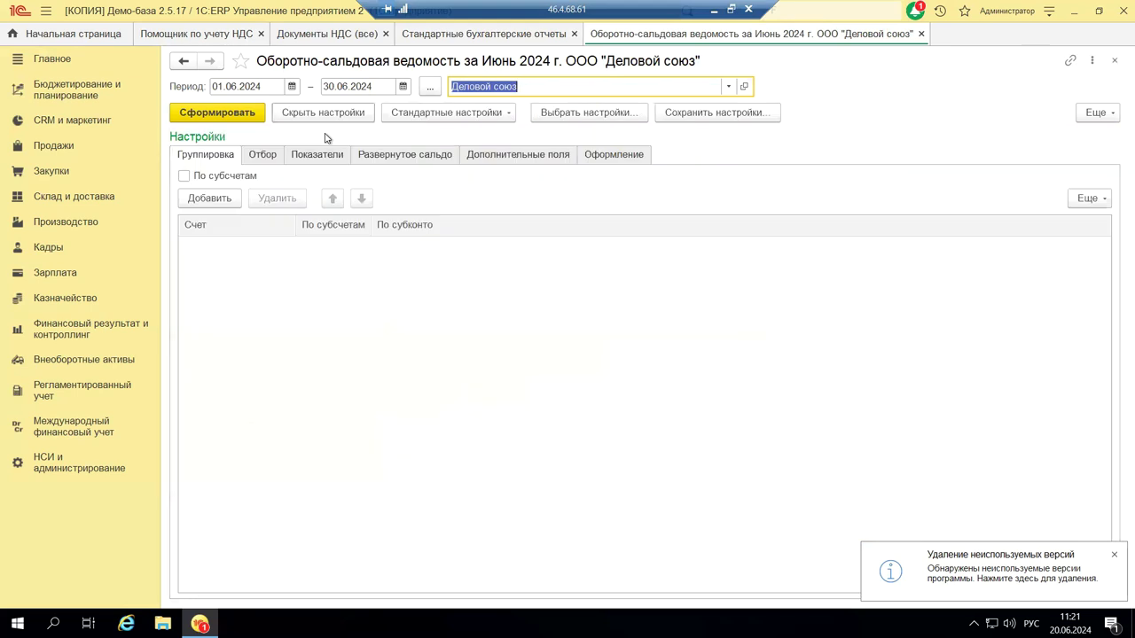
{"action": "left_click", "coordinate": [183, 180]}
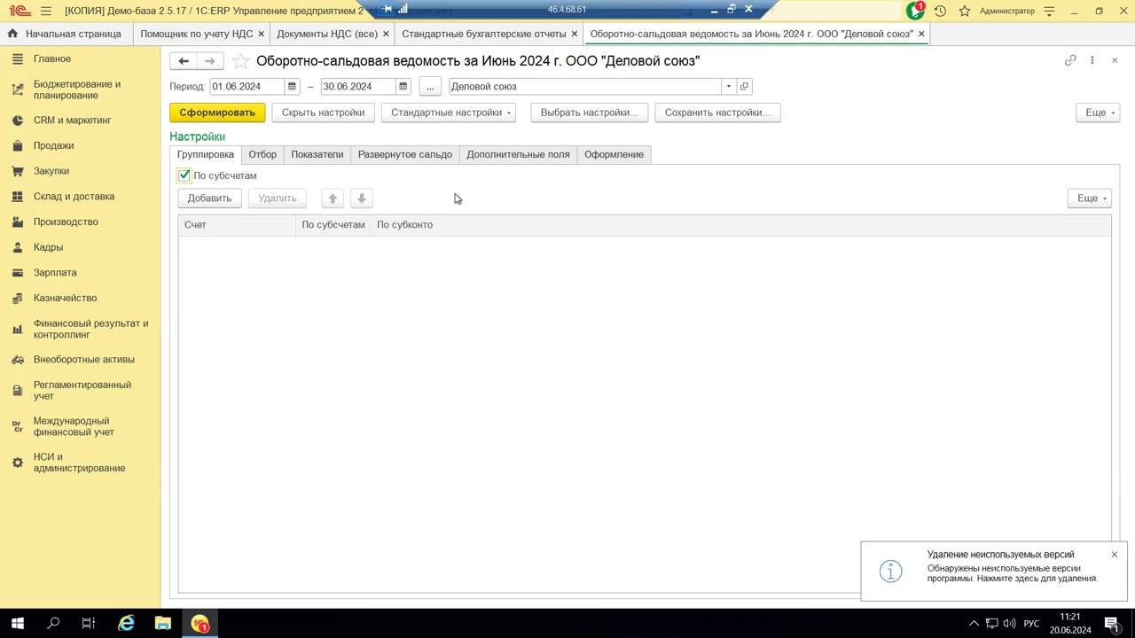
{"action": "left_click", "coordinate": [479, 157]}
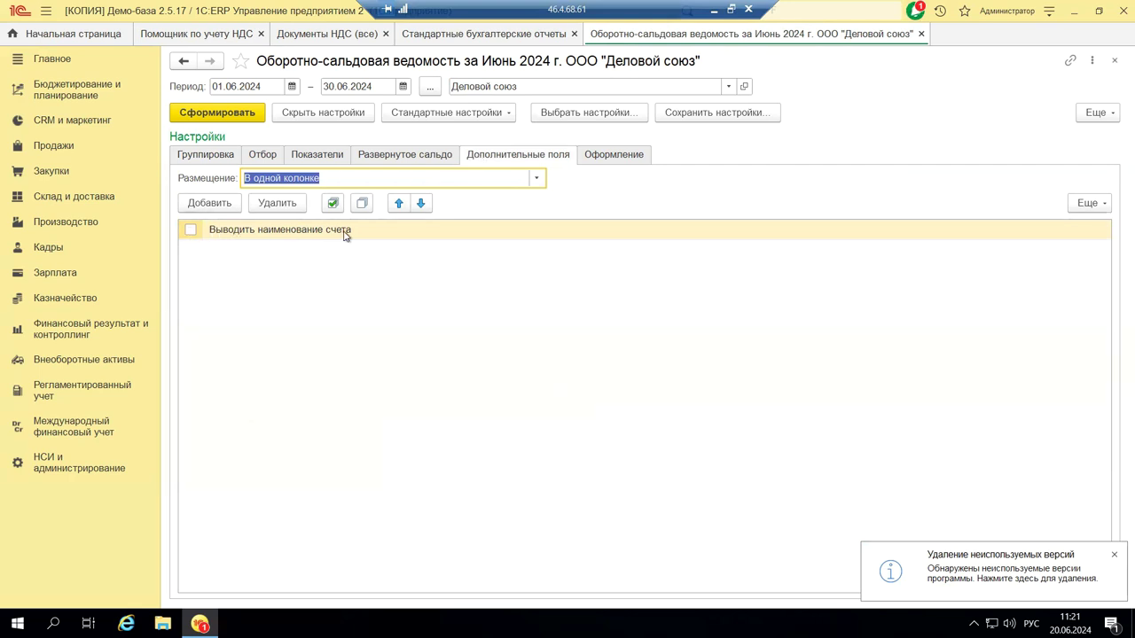
{"action": "left_click", "coordinate": [189, 232]}
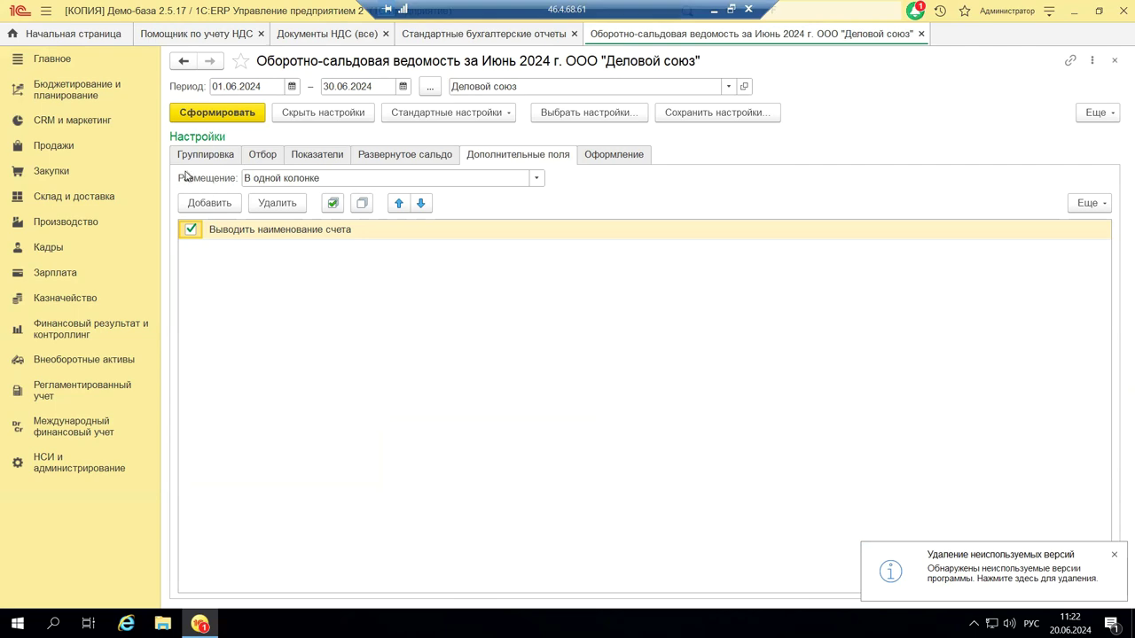
{"action": "left_click", "coordinate": [201, 116]}
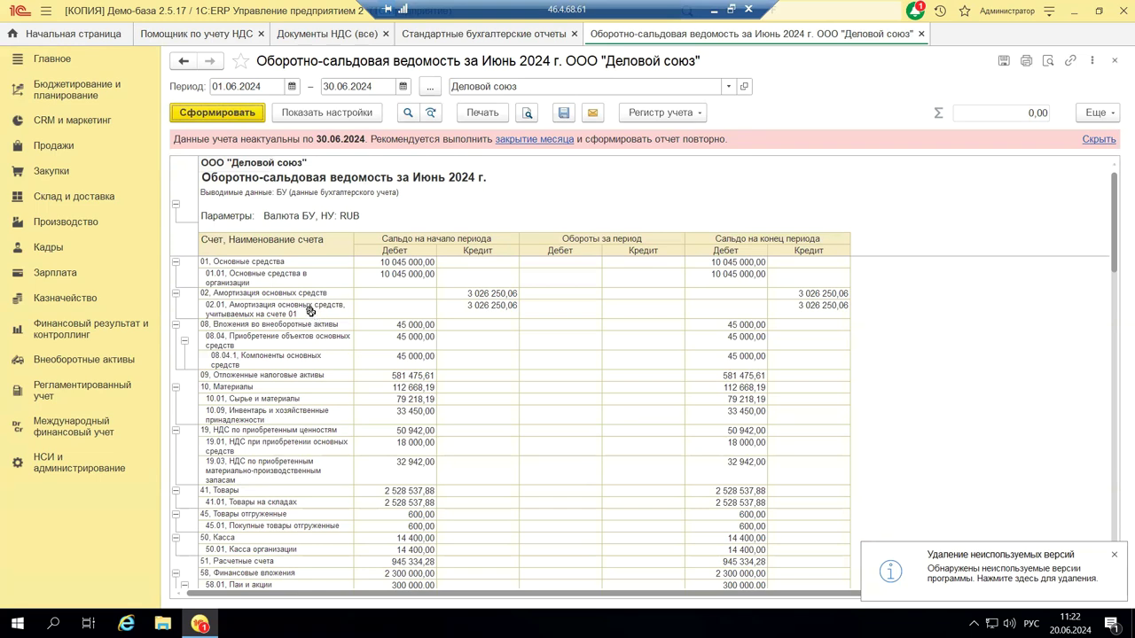
Examine account 19 for input VAT and its subaccounts 19.01 and 19.03 in the trial balance.
{"action": "scroll", "coordinate": [299, 336], "scroll_direction": "down", "scroll_amount": 3}
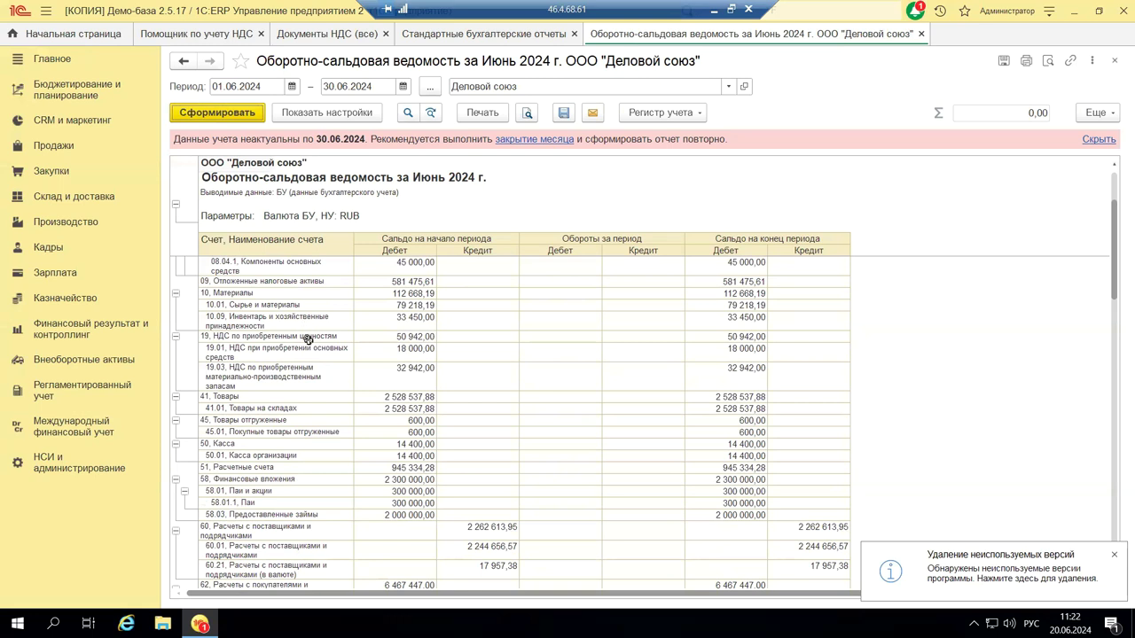
{"action": "left_click", "coordinate": [269, 340]}
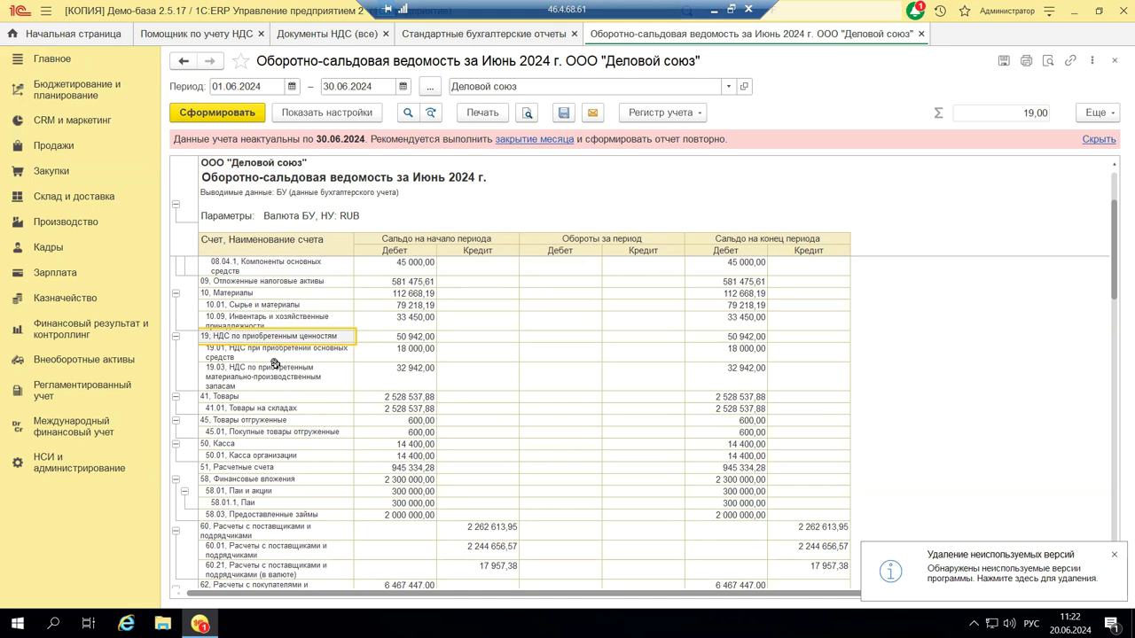
{"action": "left_click", "coordinate": [226, 353]}
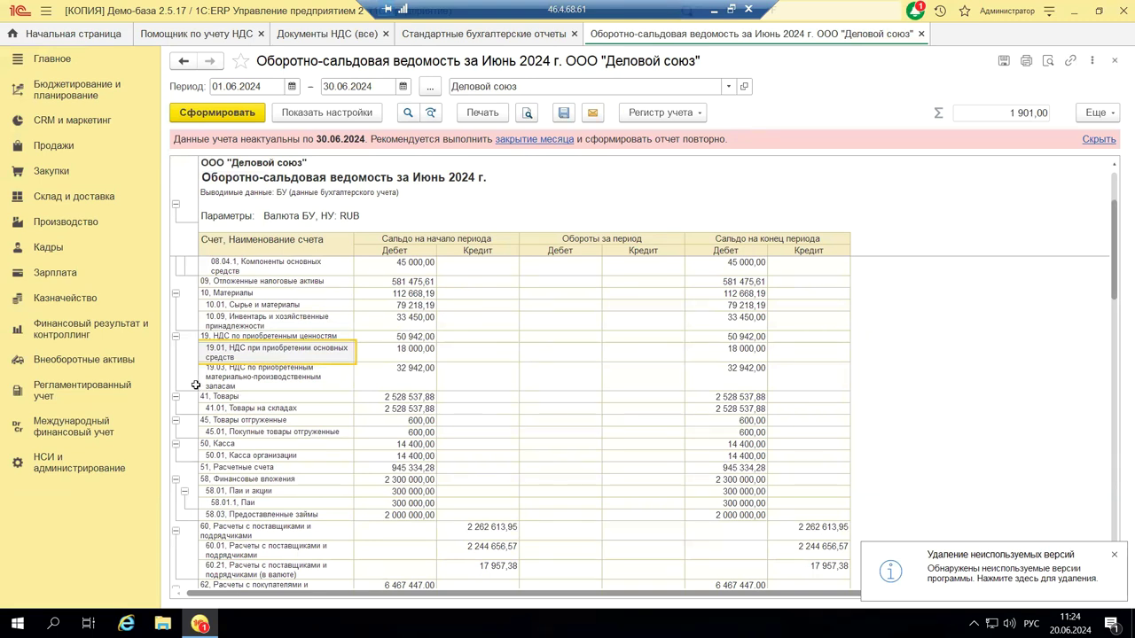
{"action": "left_click", "coordinate": [301, 374]}
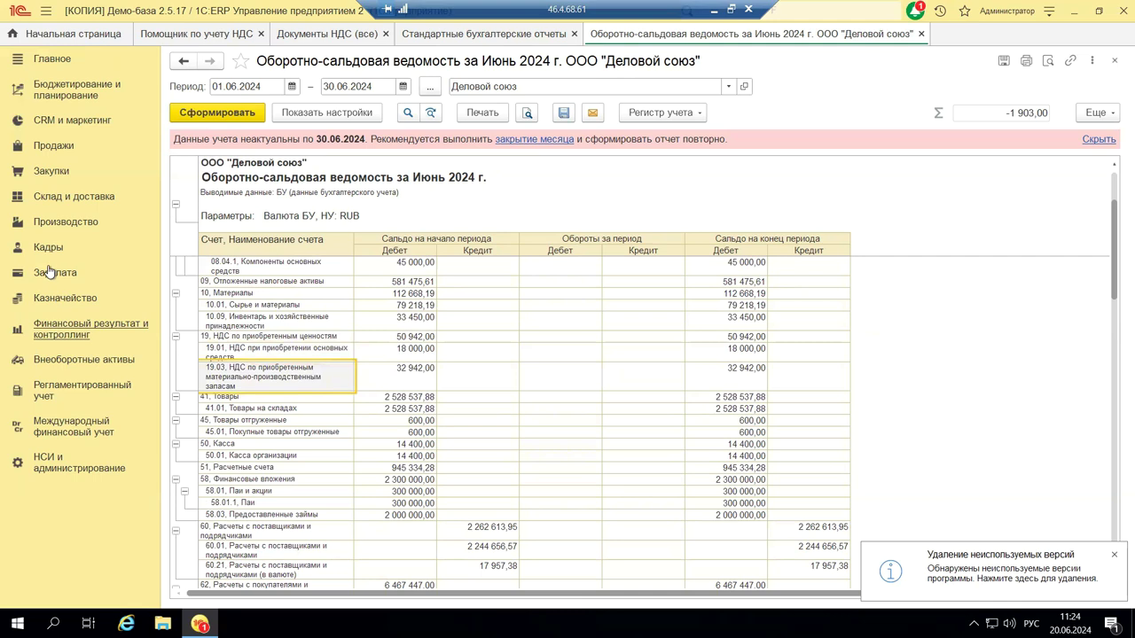
From the list of all purchase documents, open the Вега-транс received invoice dated 25.03.2024 and its underlying services purchase document.
{"action": "left_click", "coordinate": [53, 173]}
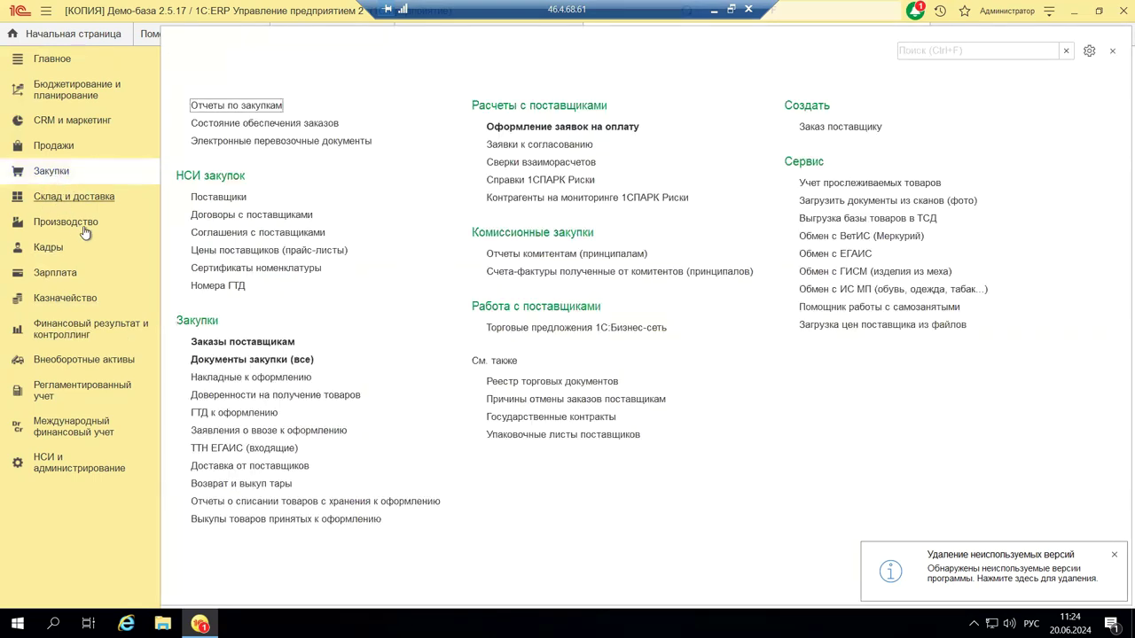
{"action": "left_click", "coordinate": [231, 357]}
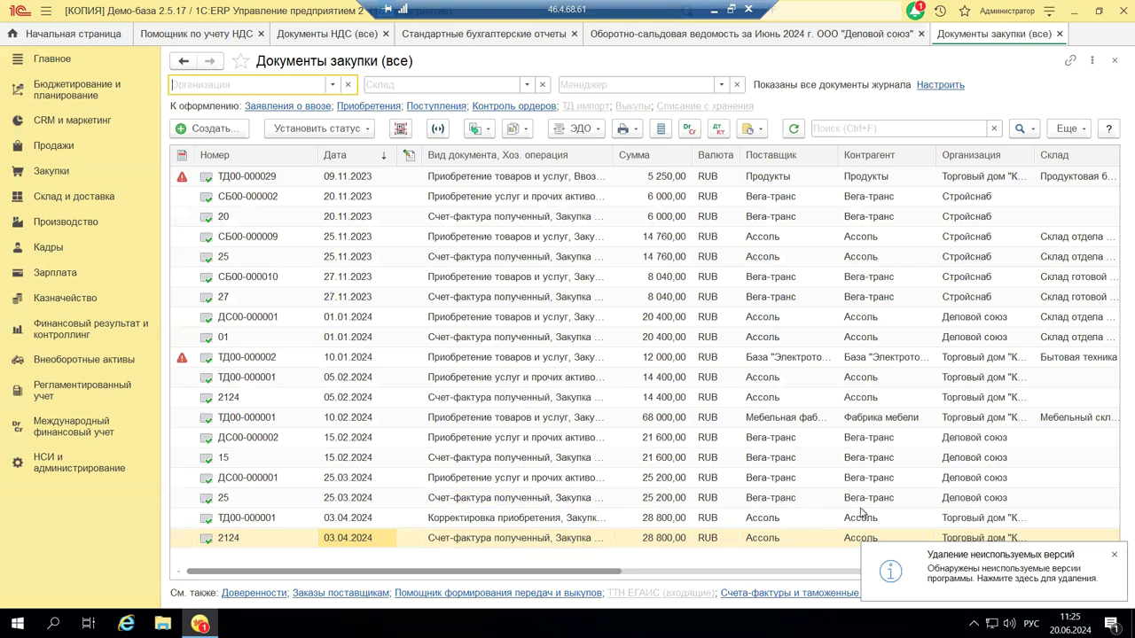
{"action": "left_click", "coordinate": [502, 501]}
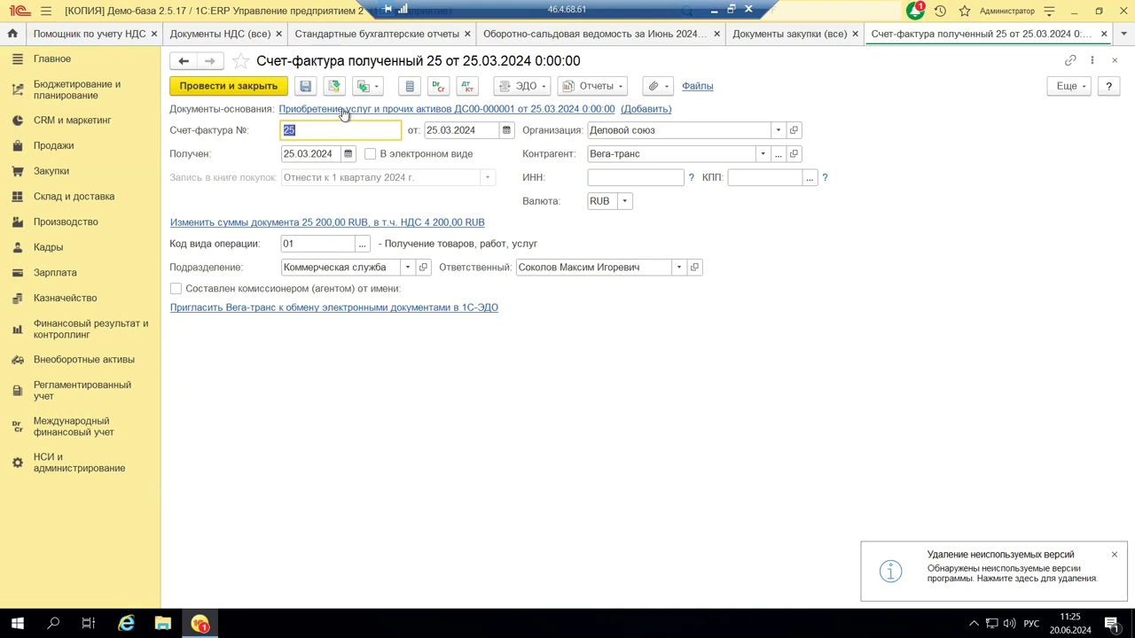
{"action": "left_click", "coordinate": [414, 112]}
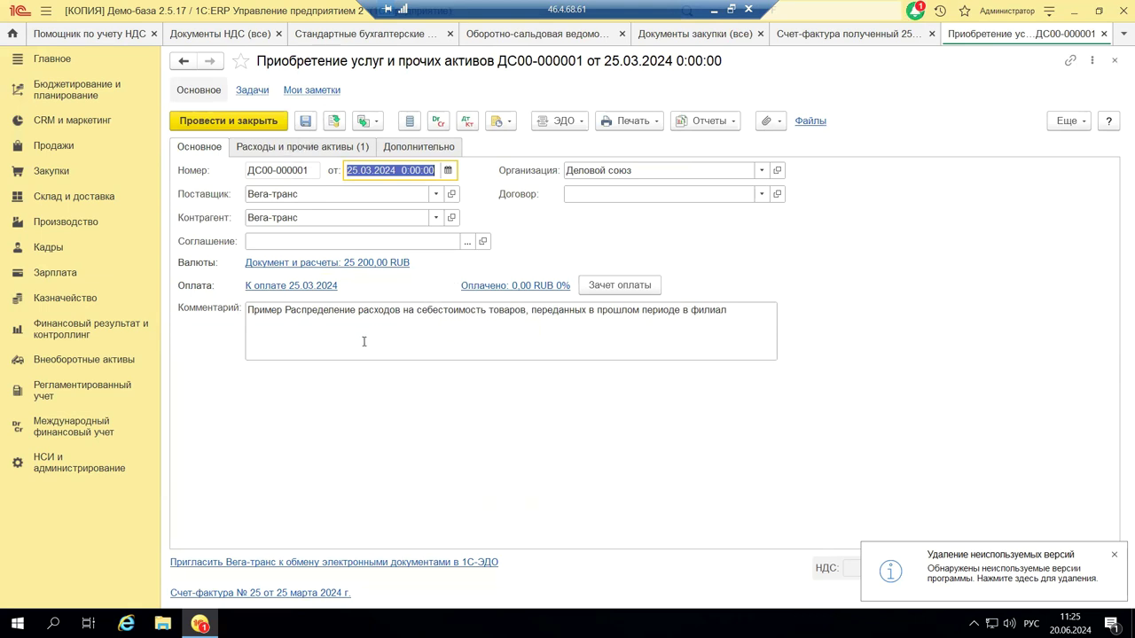
Examine the VAT amount and total including VAT on the Доп. расходы line among the purchase document's expenses.
{"action": "left_click", "coordinate": [262, 149]}
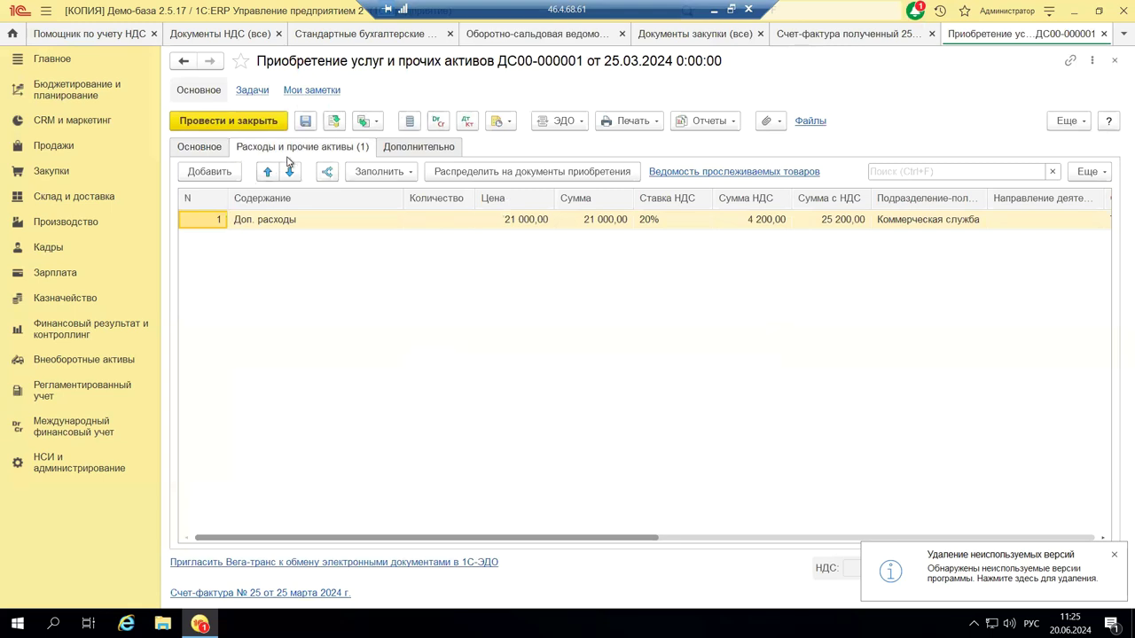
{"action": "double_click", "coordinate": [774, 220]}
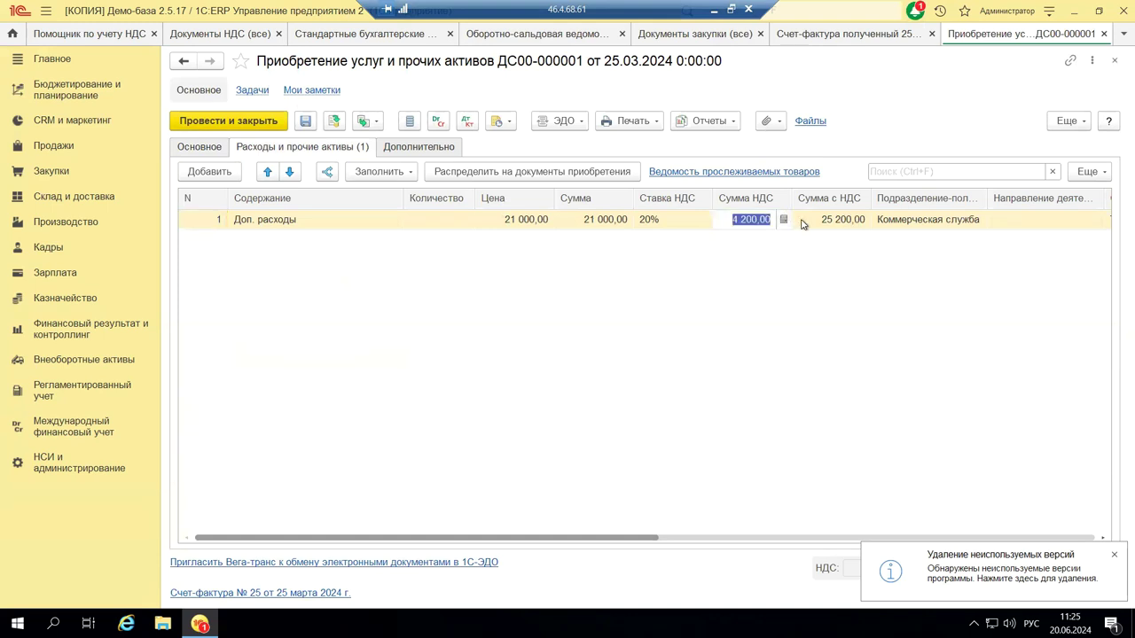
{"action": "left_click", "coordinate": [800, 226]}
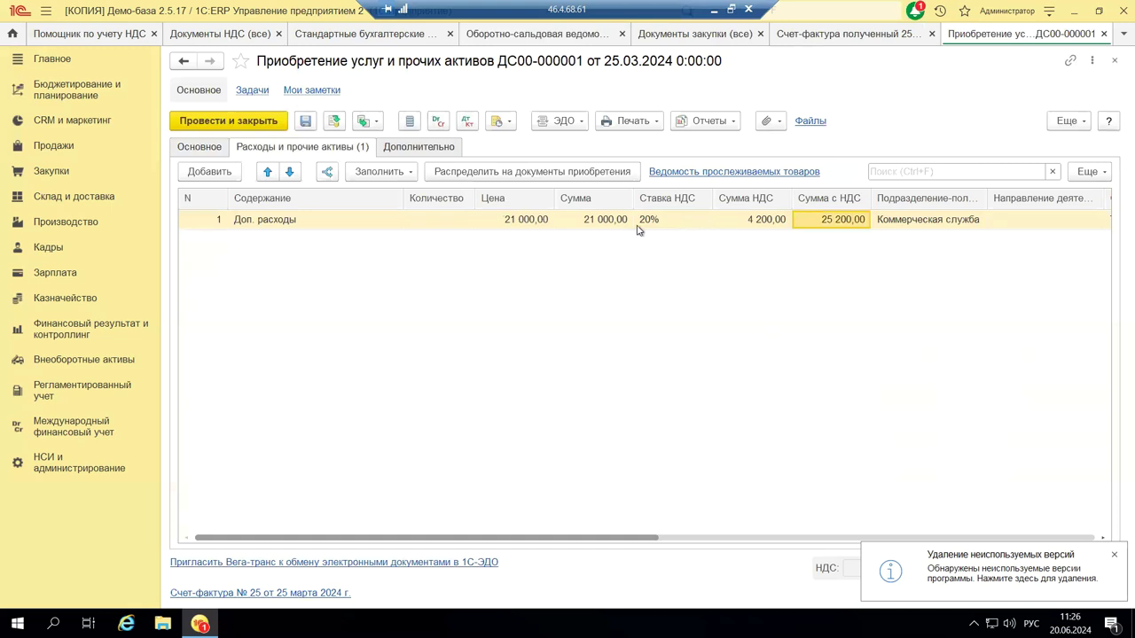
Try to change the Доп. расходы line's VAT rate to Без НДС, decline entering a correction, and close the purchase document without saving.
{"action": "left_click", "coordinate": [699, 222]}
{"action": "left_click", "coordinate": [699, 223]}
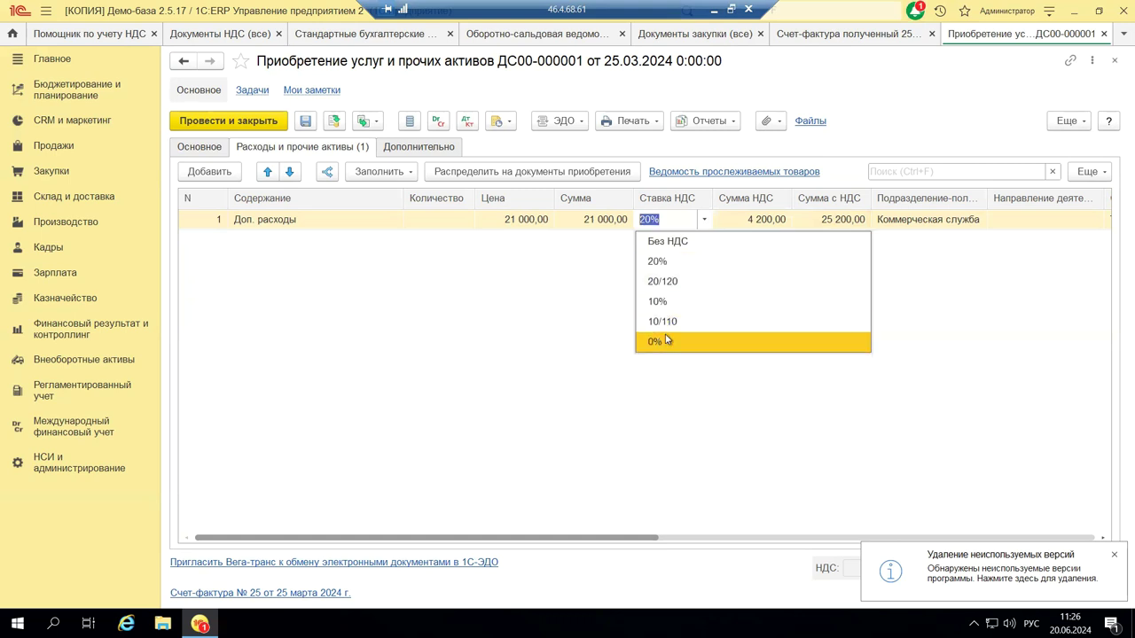
{"action": "left_click", "coordinate": [677, 243]}
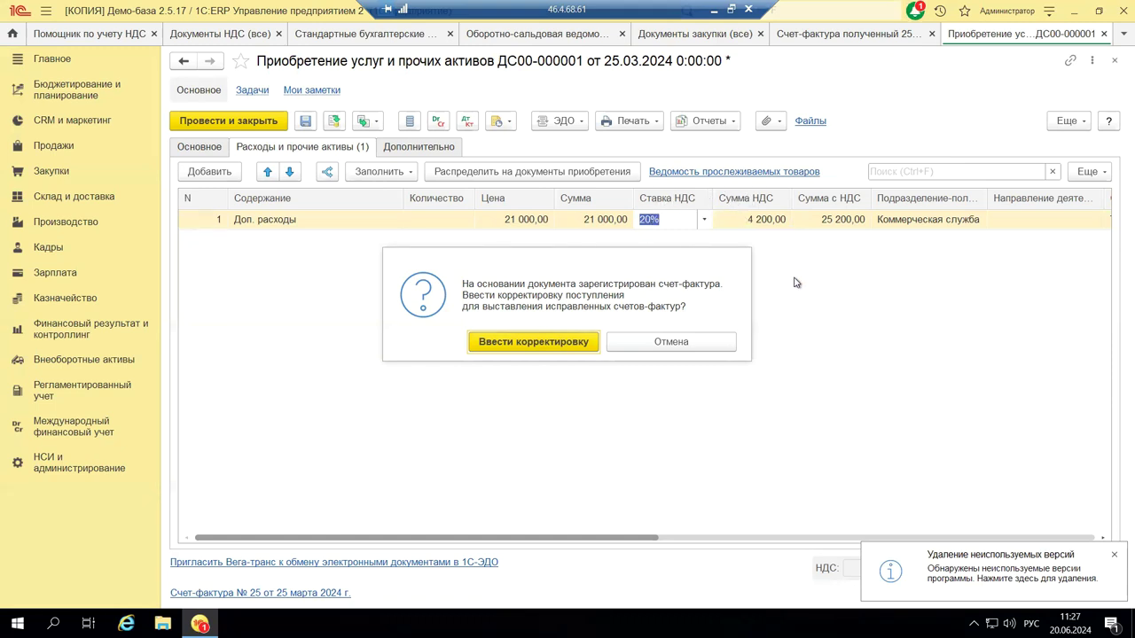
{"action": "left_click", "coordinate": [649, 347]}
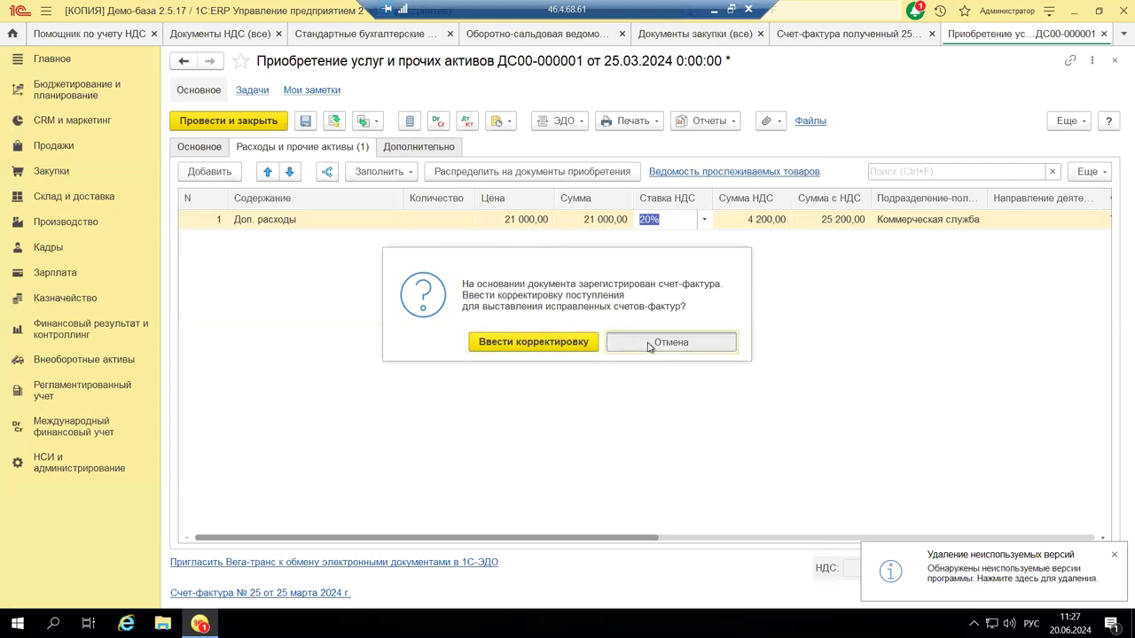
{"action": "left_click", "coordinate": [707, 243]}
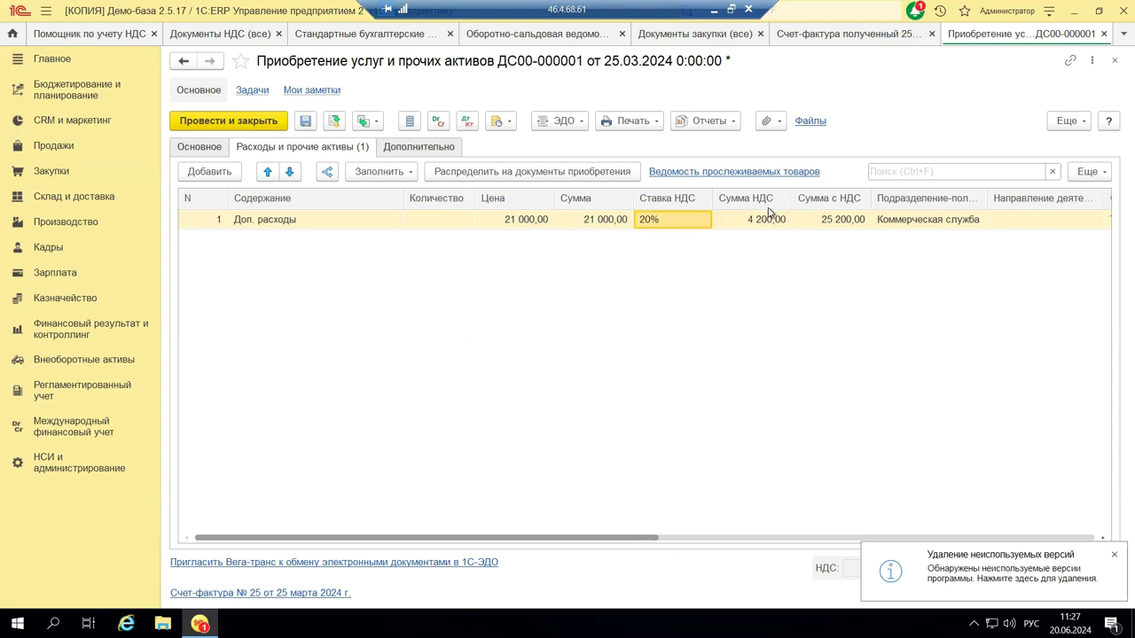
{"action": "left_click", "coordinate": [1113, 60]}
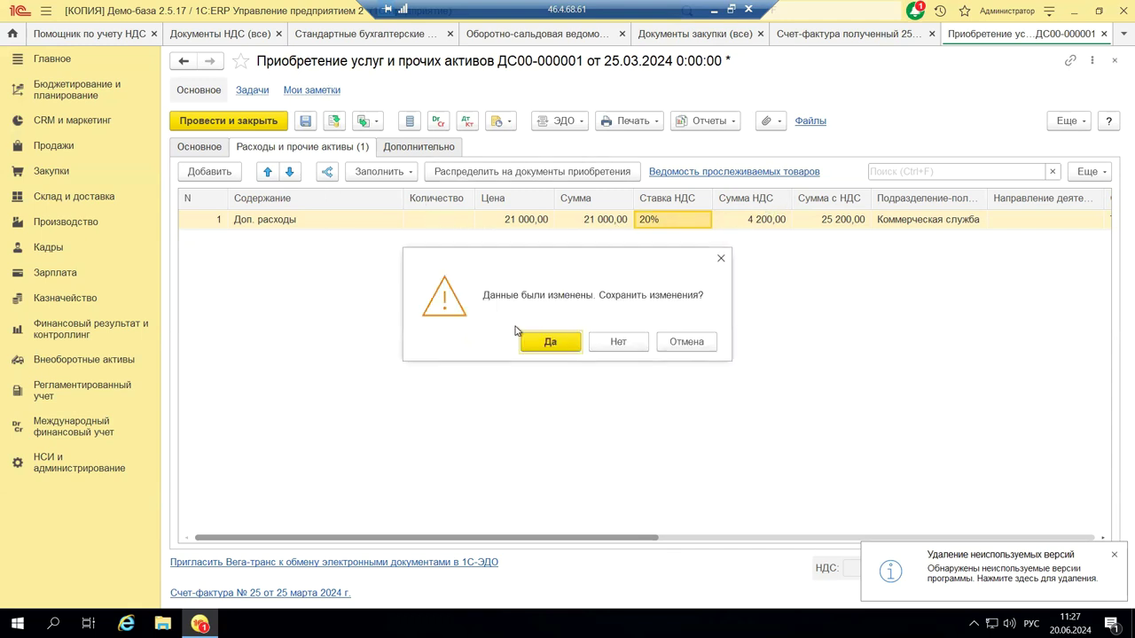
{"action": "left_click", "coordinate": [619, 343]}
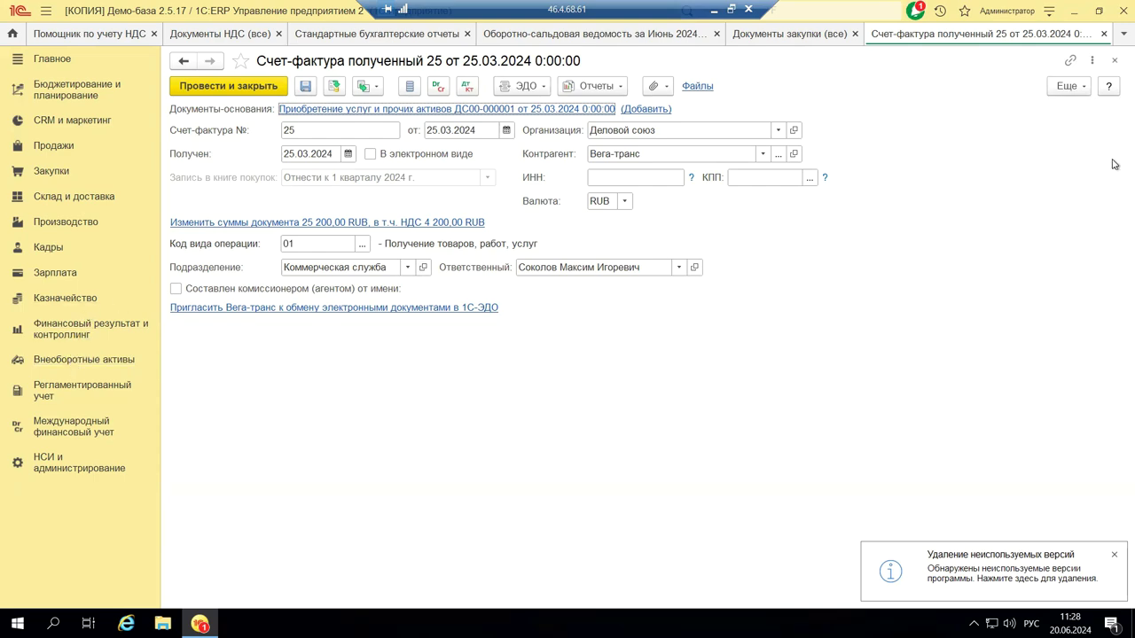
Close the received invoice, return to the VAT accounting assistant, and open the import goods declarations.
{"action": "left_click", "coordinate": [1113, 60]}
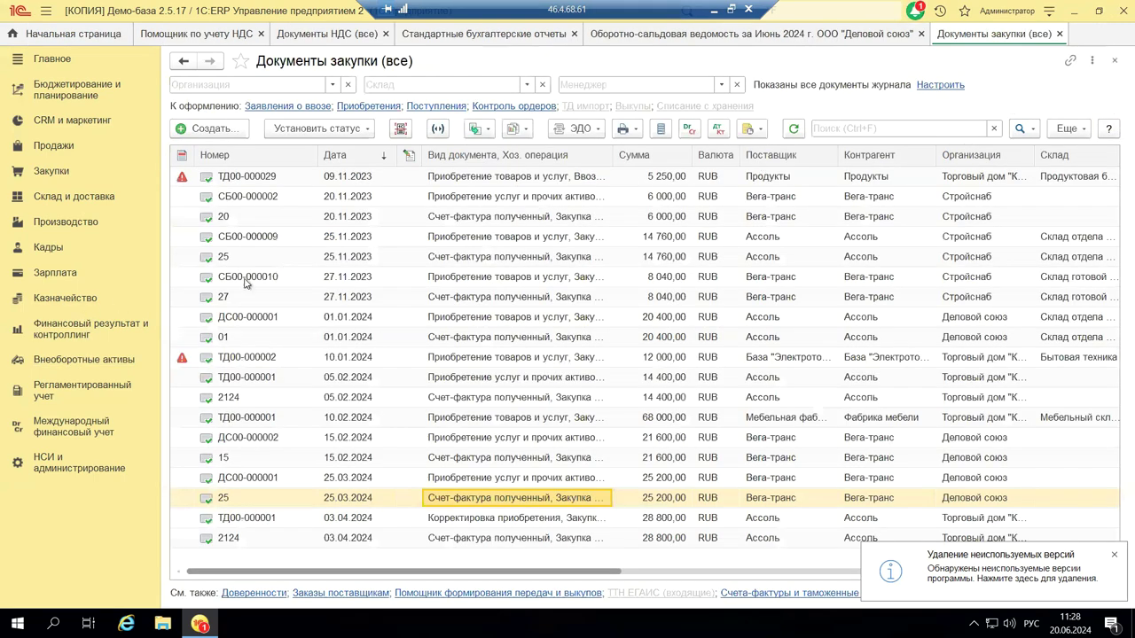
{"action": "left_click", "coordinate": [83, 334]}
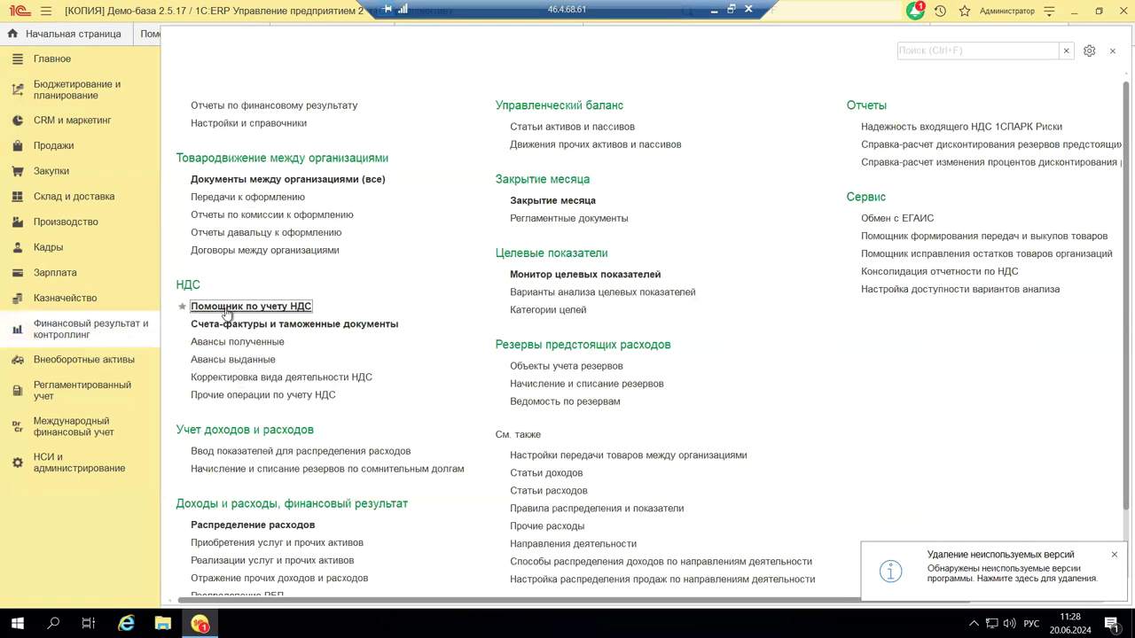
{"action": "left_click", "coordinate": [310, 309]}
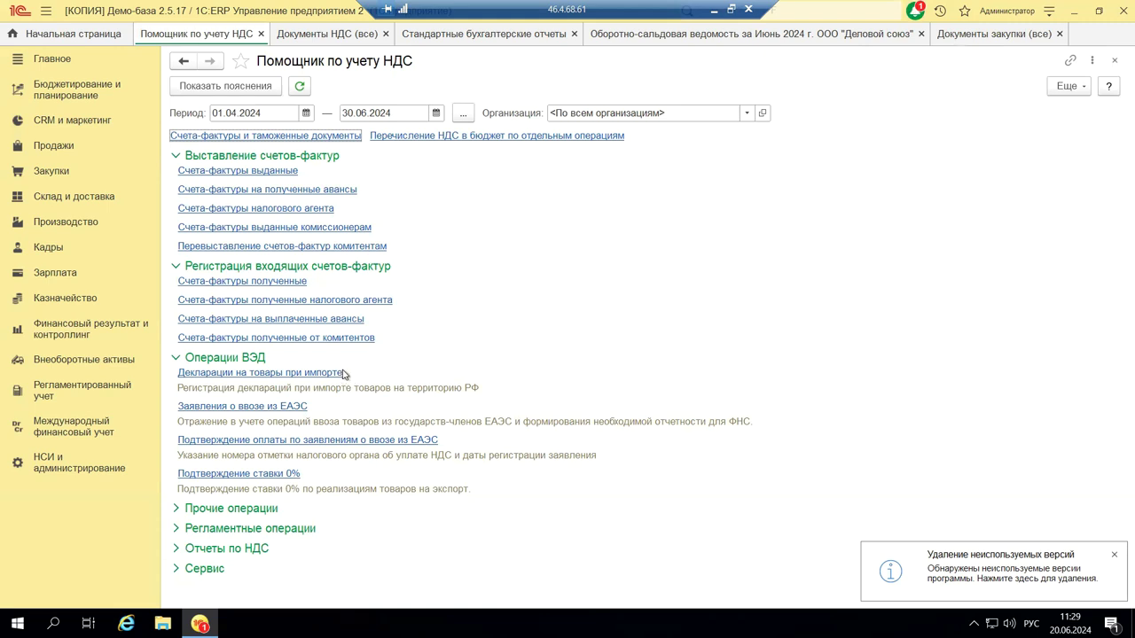
{"action": "left_click", "coordinate": [250, 376]}
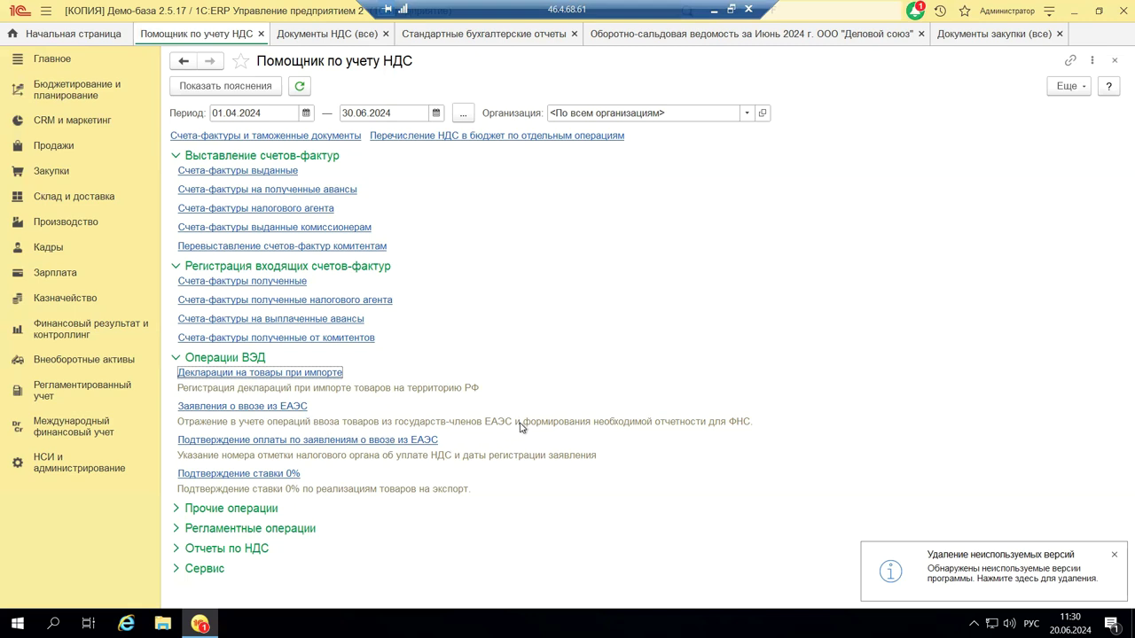
Draft an EAEU goods import statement from purchase ТД00-000029, examine its goods lines and ТН ВЭД code fields, and close it unsaved.
{"action": "left_click", "coordinate": [238, 407]}
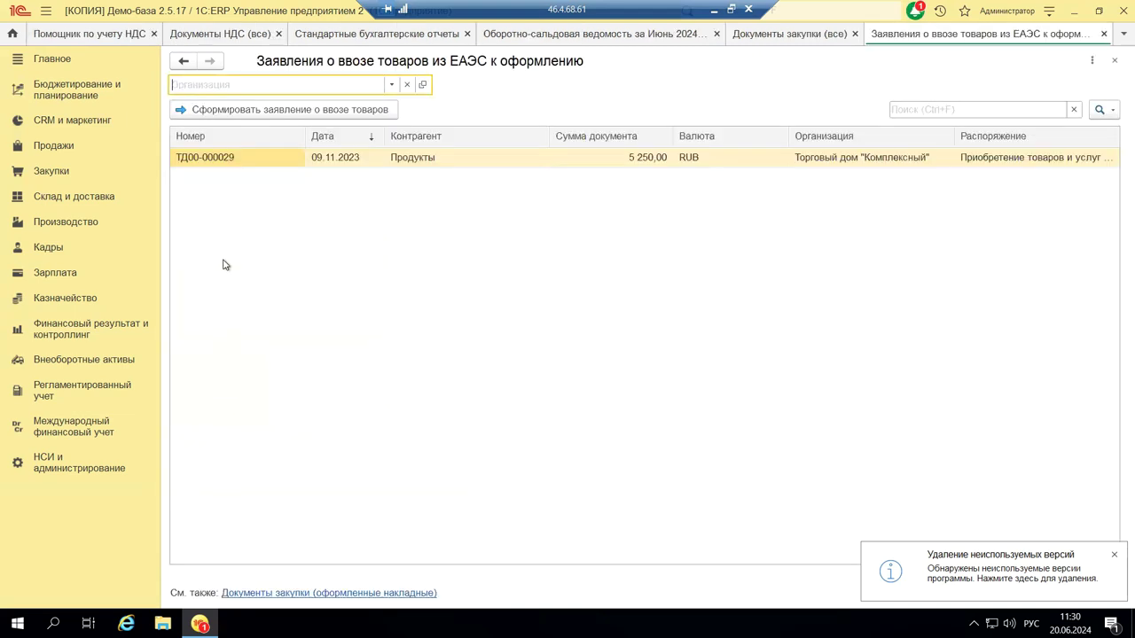
{"action": "left_click", "coordinate": [228, 110]}
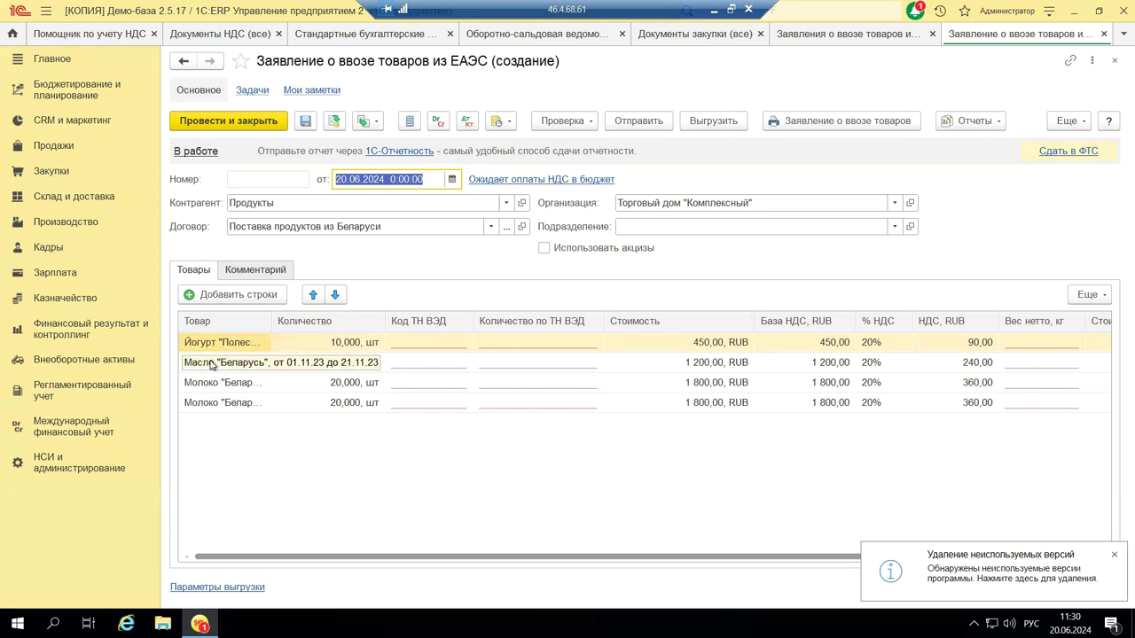
{"action": "double_click", "coordinate": [259, 342]}
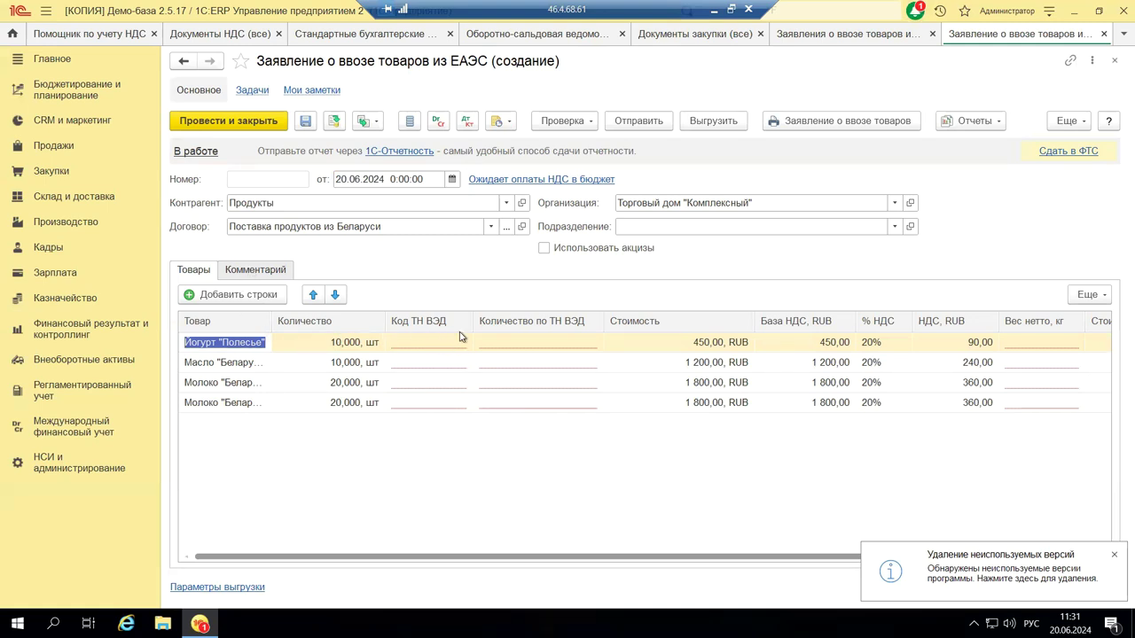
{"action": "left_click", "coordinate": [470, 401]}
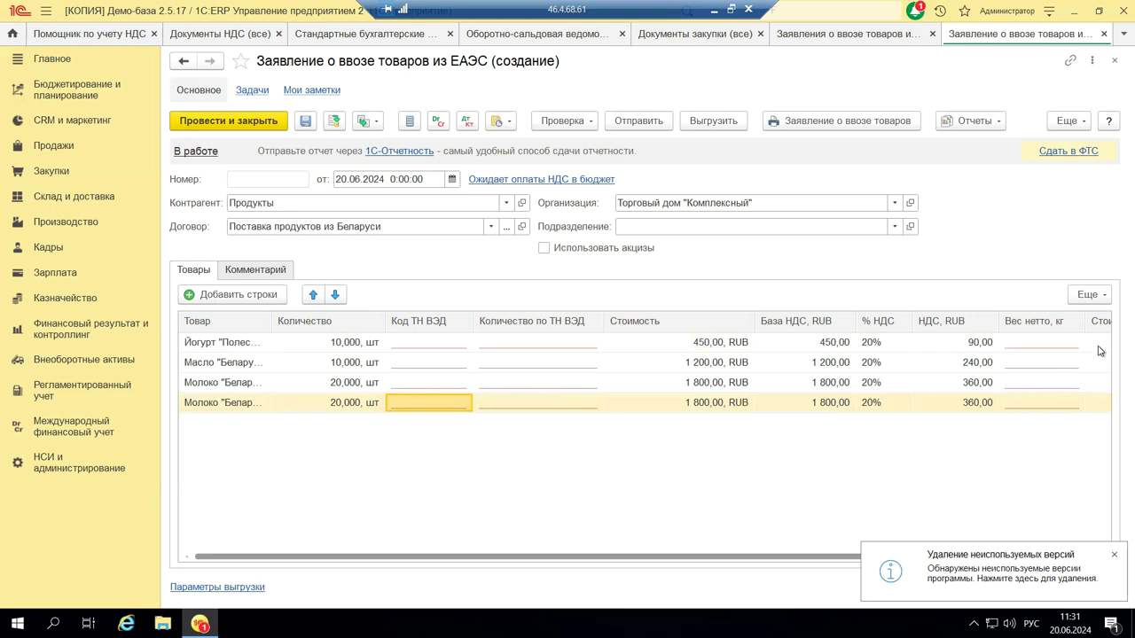
{"action": "left_click", "coordinate": [1115, 62]}
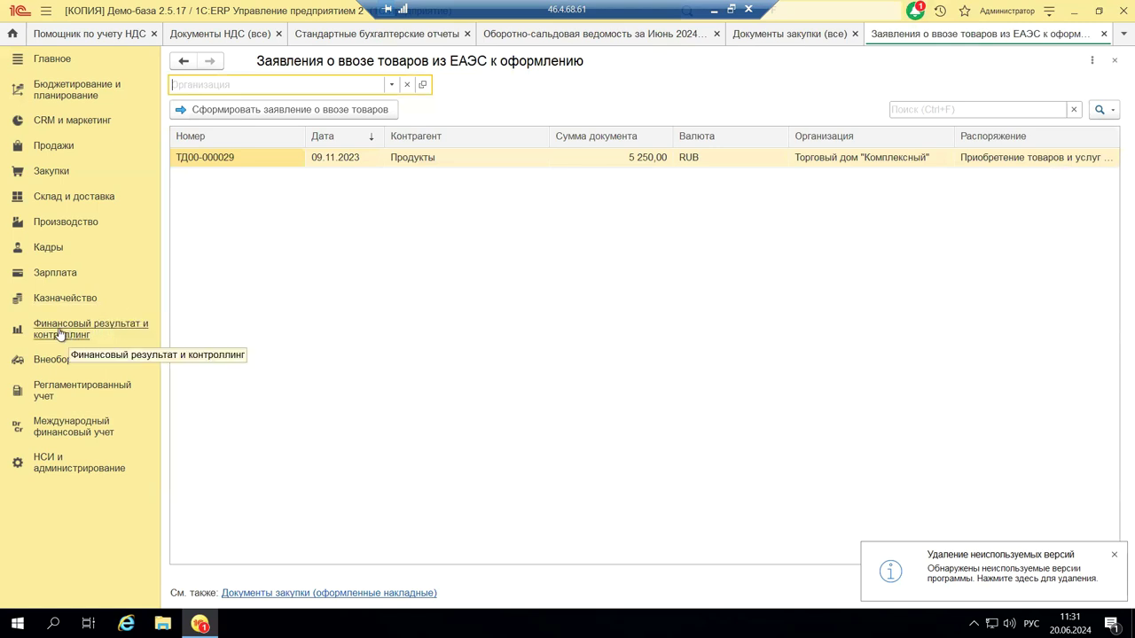
Switch to the PowerPoint presentation and show slide 6 on the VAT changes effective from 01.01.2024.
{"action": "left_click", "coordinate": [715, 14]}
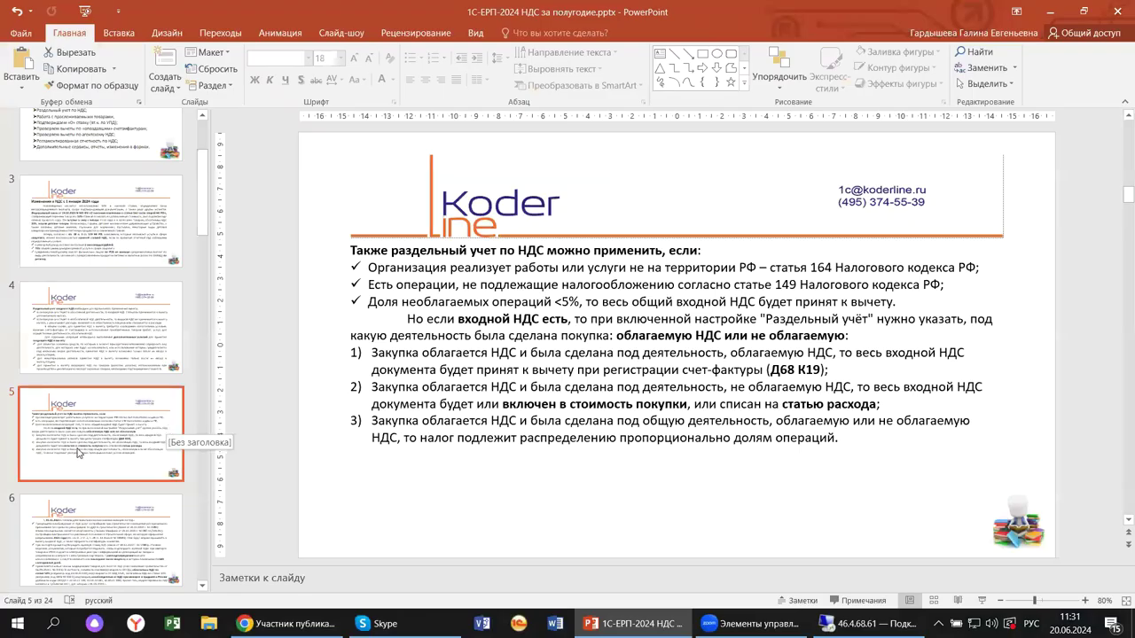
{"action": "scroll", "coordinate": [80, 476], "scroll_direction": "down", "scroll_amount": 1}
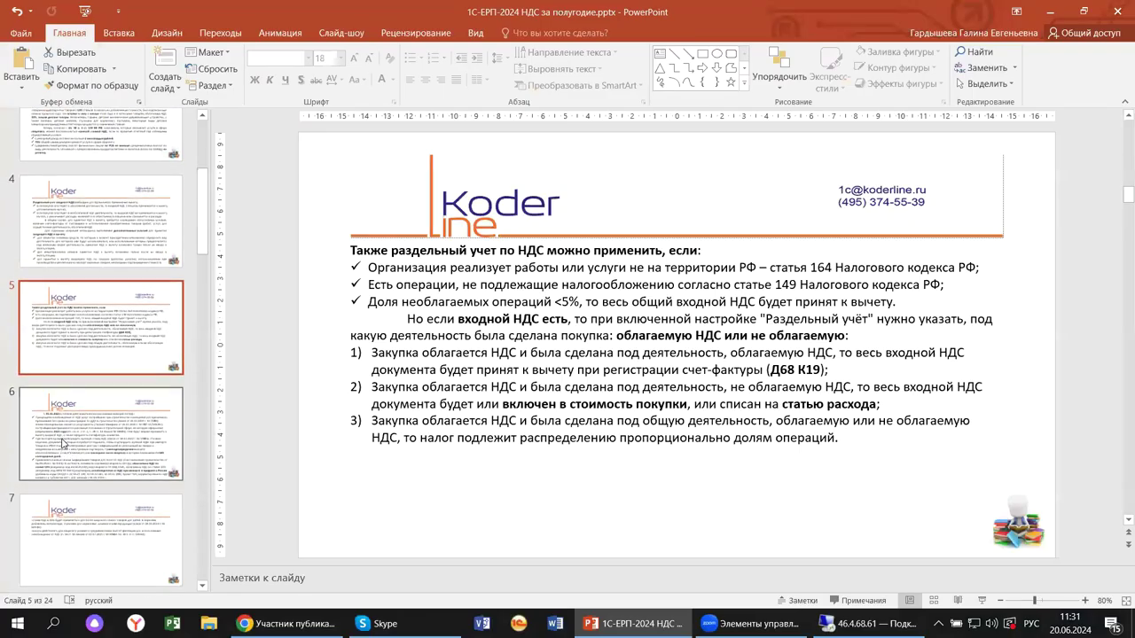
{"action": "left_click", "coordinate": [63, 445]}
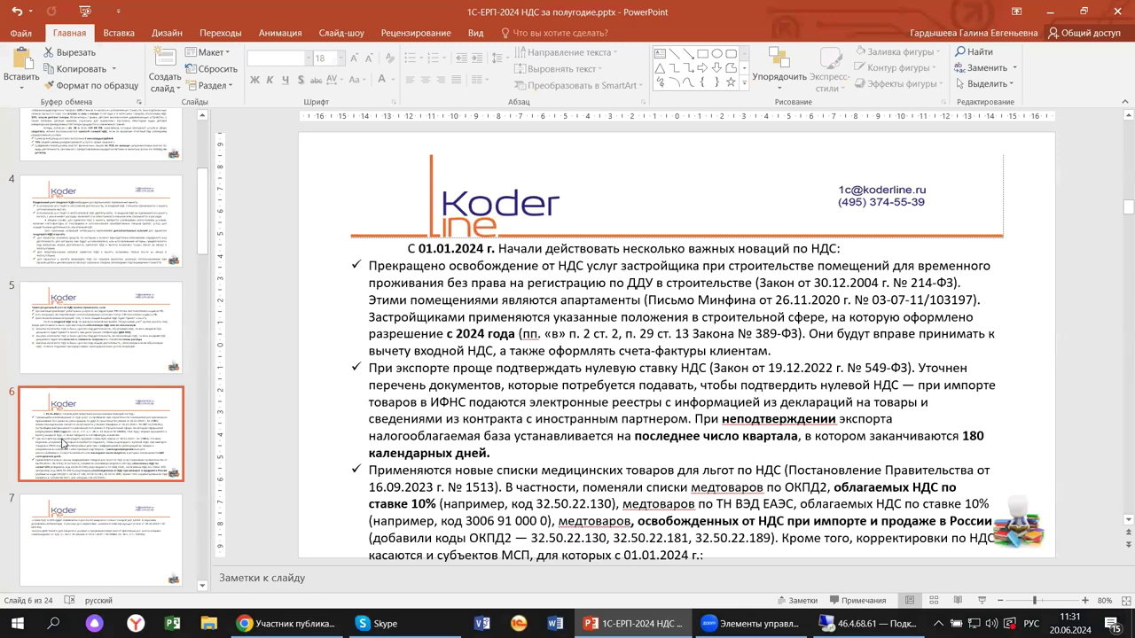
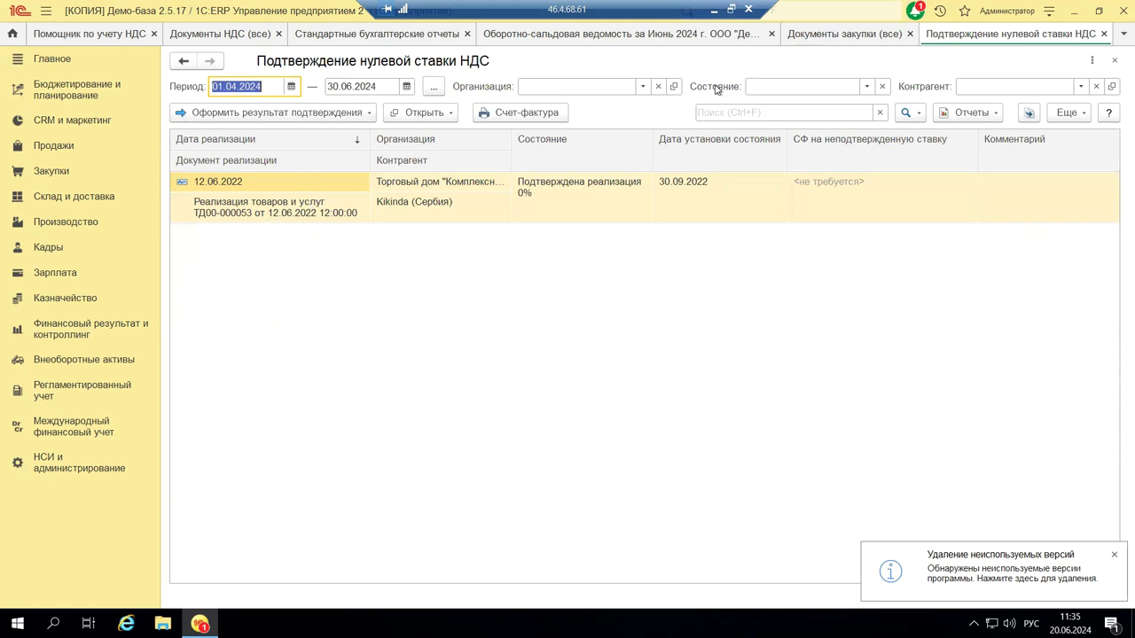
Close the zero VAT rate confirmation list and set the VAT assistant's period start to 01.01.2024, keeping all organizations.
{"action": "left_click", "coordinate": [1116, 63]}
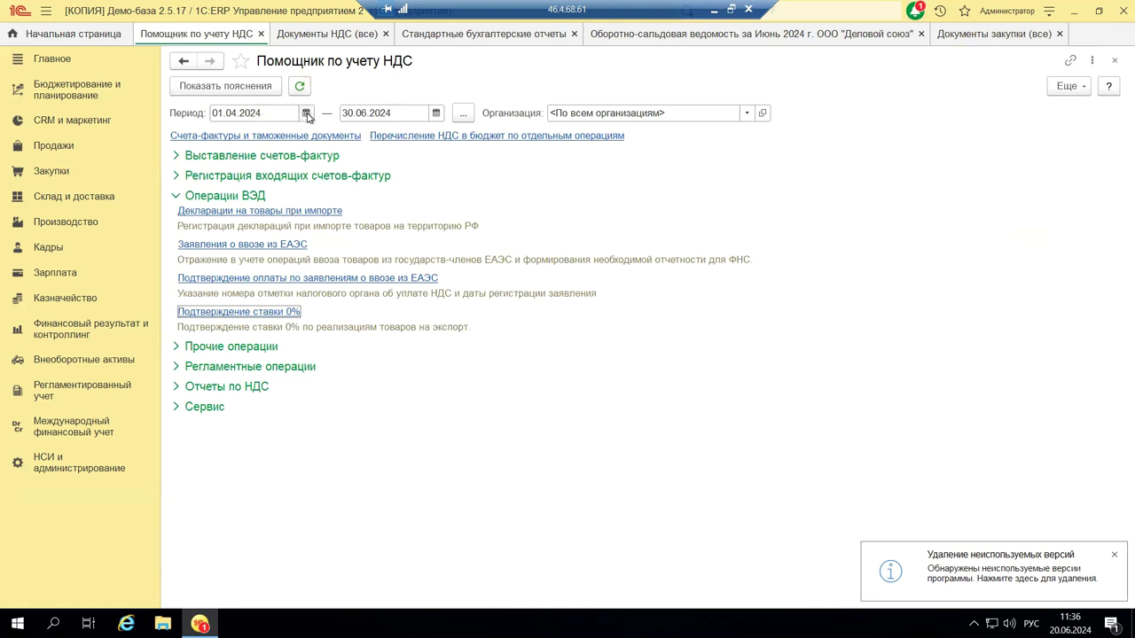
{"action": "left_click", "coordinate": [306, 114]}
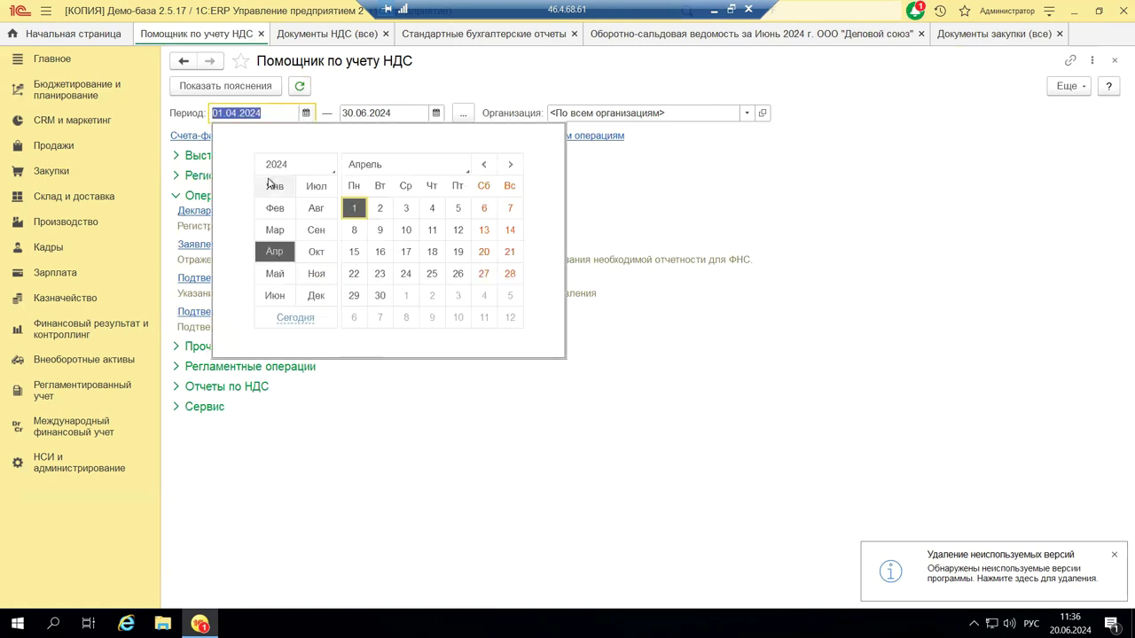
{"action": "left_click", "coordinate": [270, 186]}
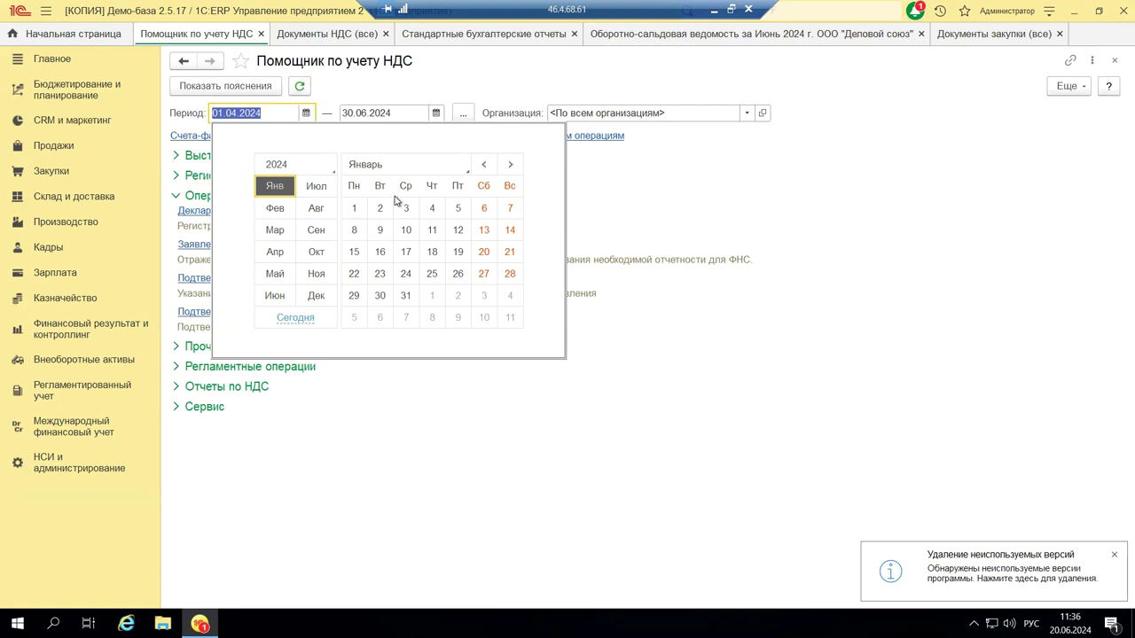
{"action": "left_click", "coordinate": [352, 208]}
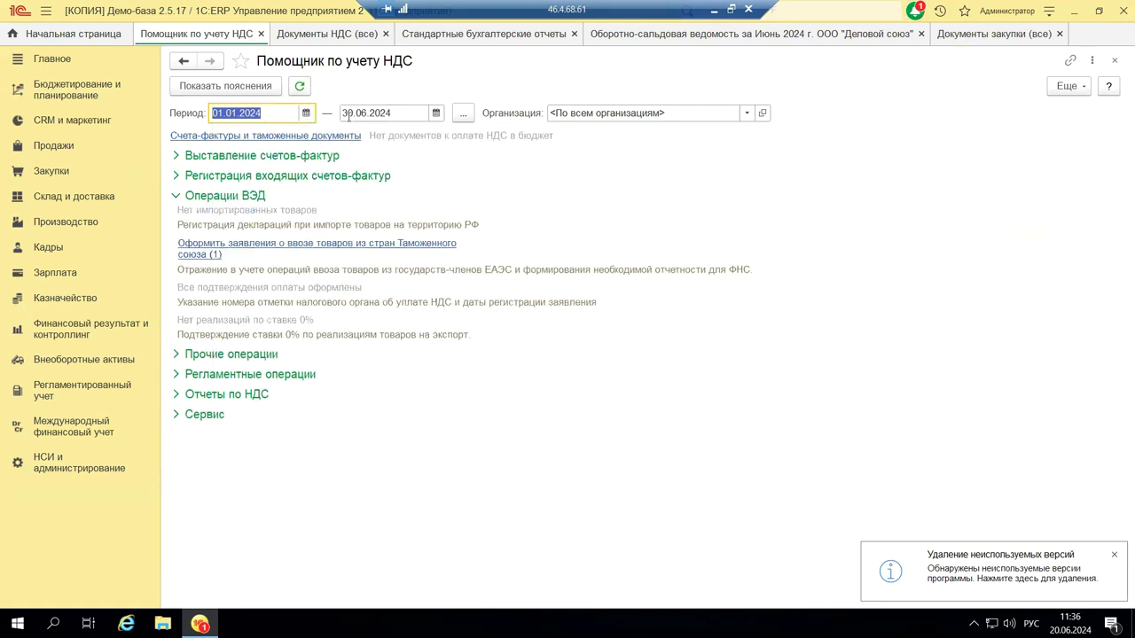
{"action": "left_click", "coordinate": [747, 113]}
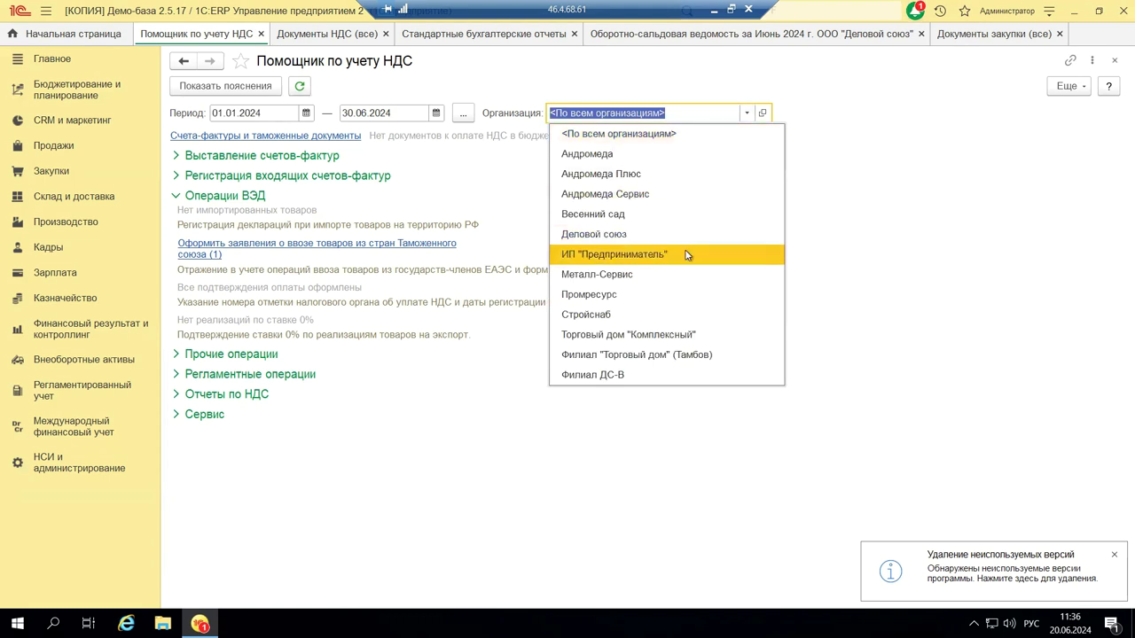
{"action": "left_click", "coordinate": [830, 147]}
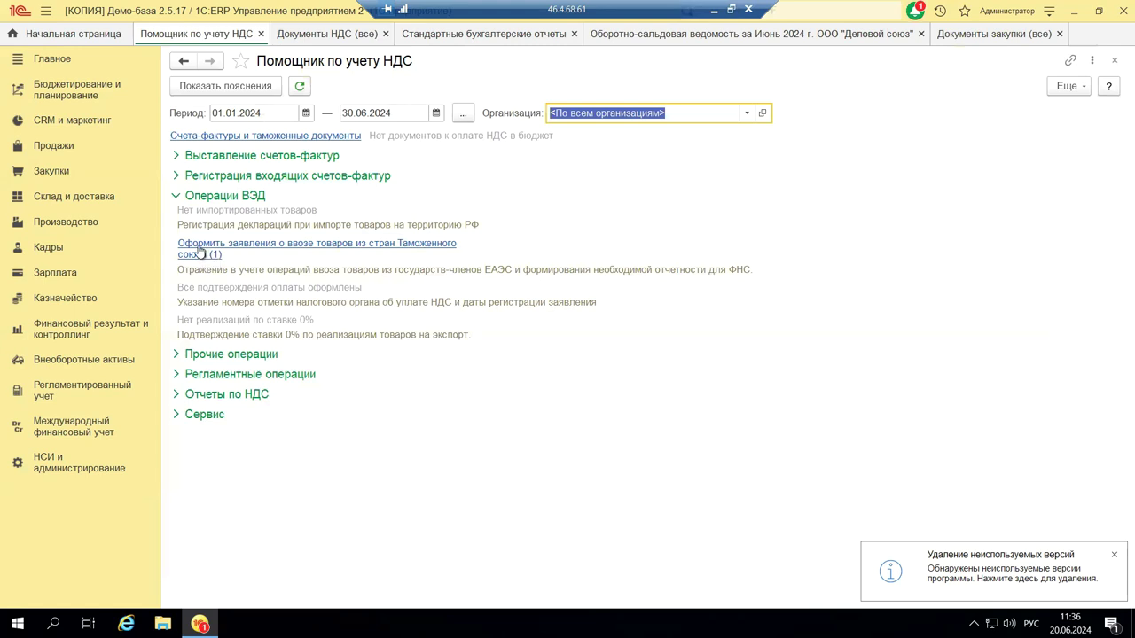
Turn on the assistant's explanations, then view and close the list of EAEU goods import statements awaiting preparation.
{"action": "left_click", "coordinate": [202, 87]}
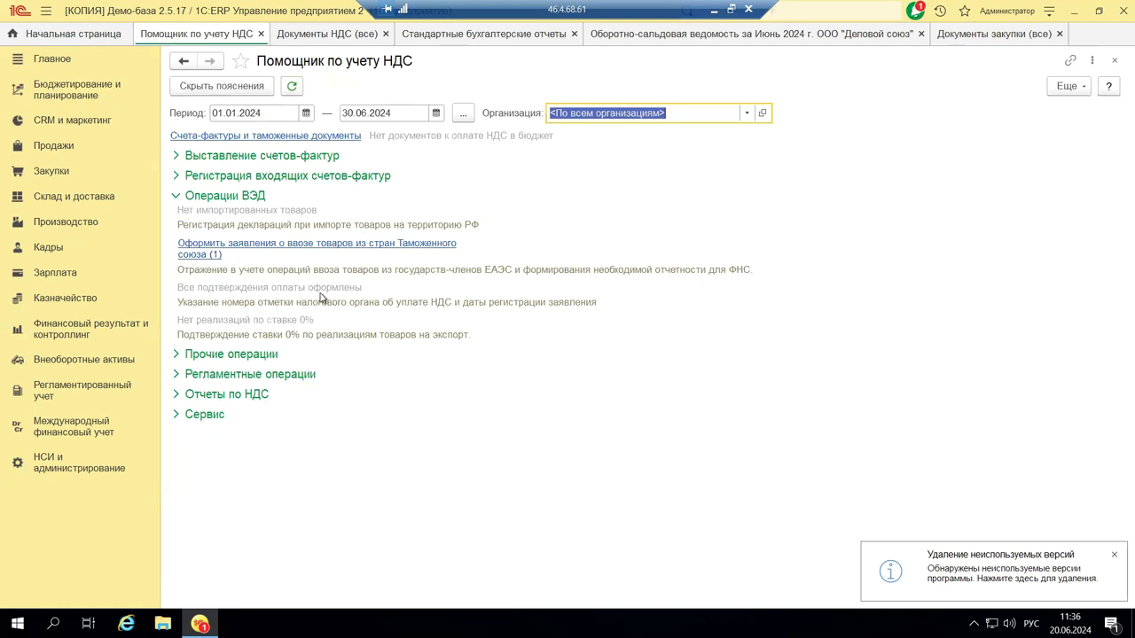
{"action": "left_click", "coordinate": [254, 245]}
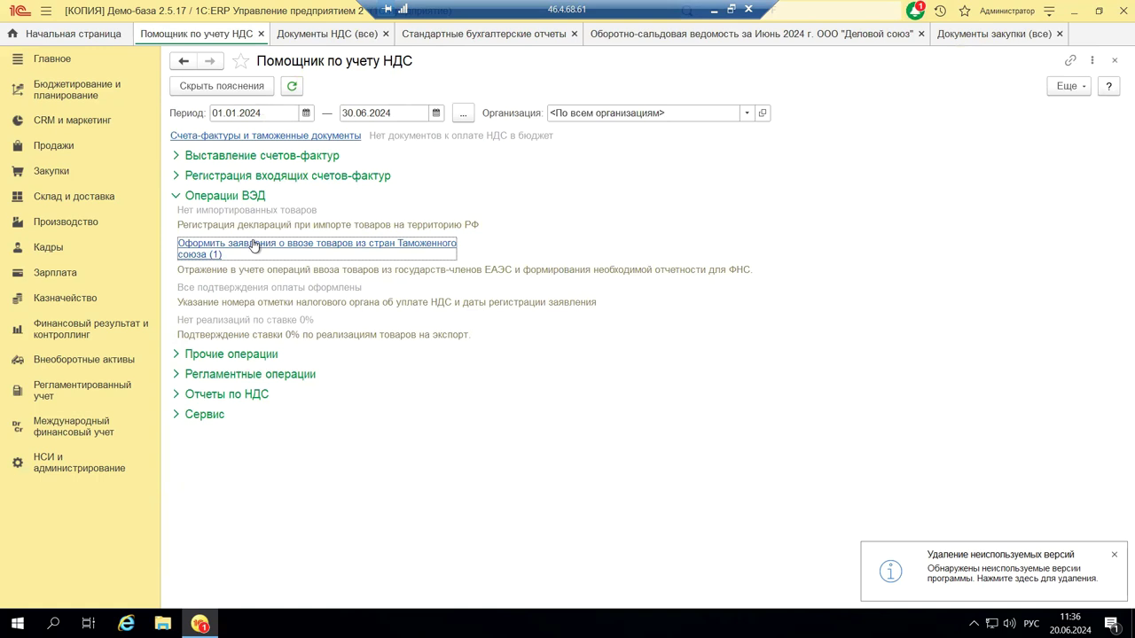
{"action": "left_click", "coordinate": [256, 248]}
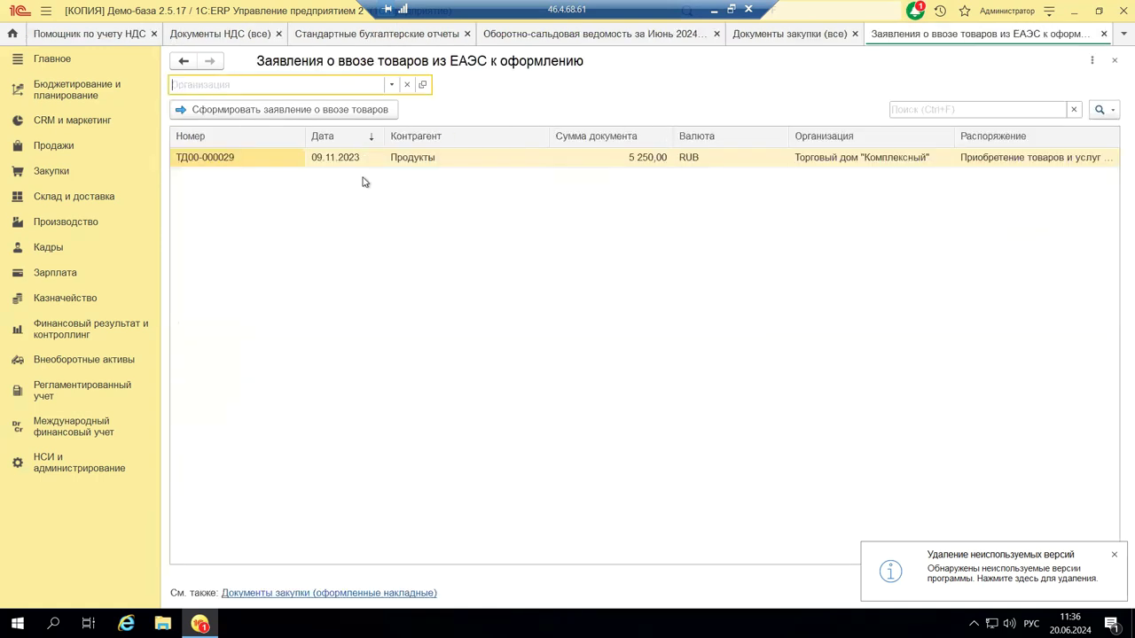
{"action": "left_click", "coordinate": [1115, 60]}
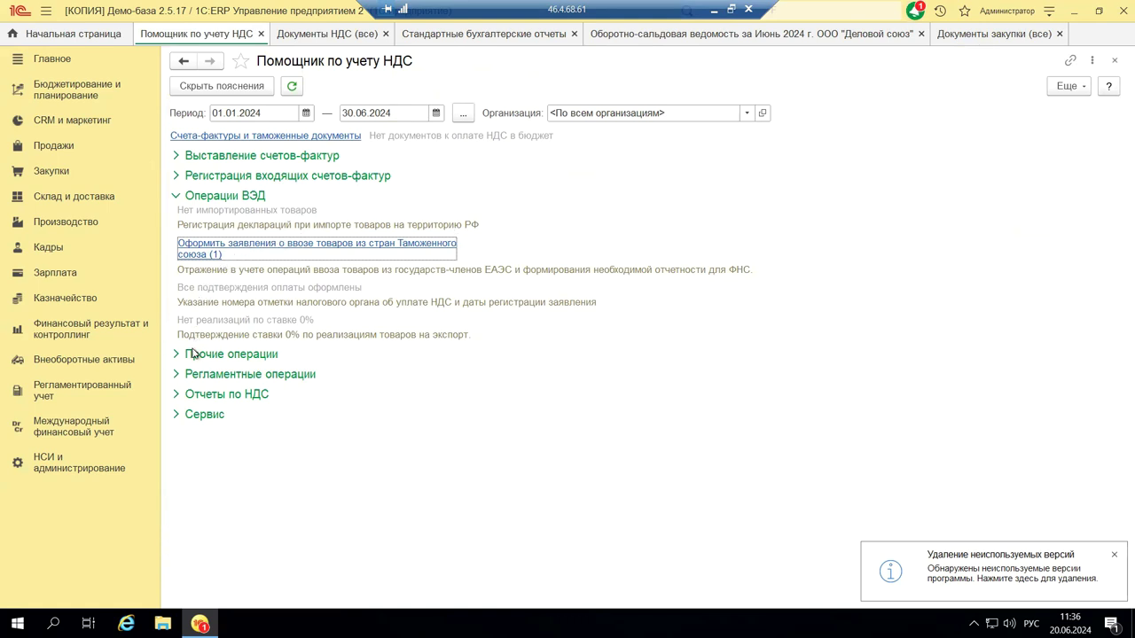
Collapse the foreign trade section, expand Прочие операции and Регламентные операции, and refresh the statuses of the routine operations.
{"action": "left_click", "coordinate": [177, 197]}
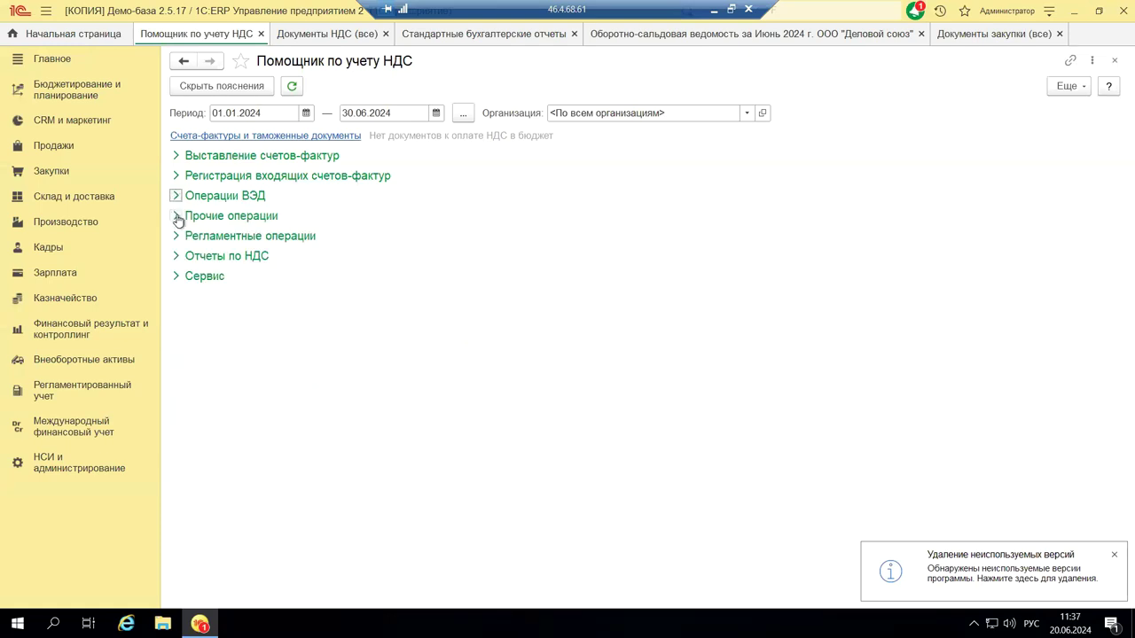
{"action": "left_click", "coordinate": [176, 217]}
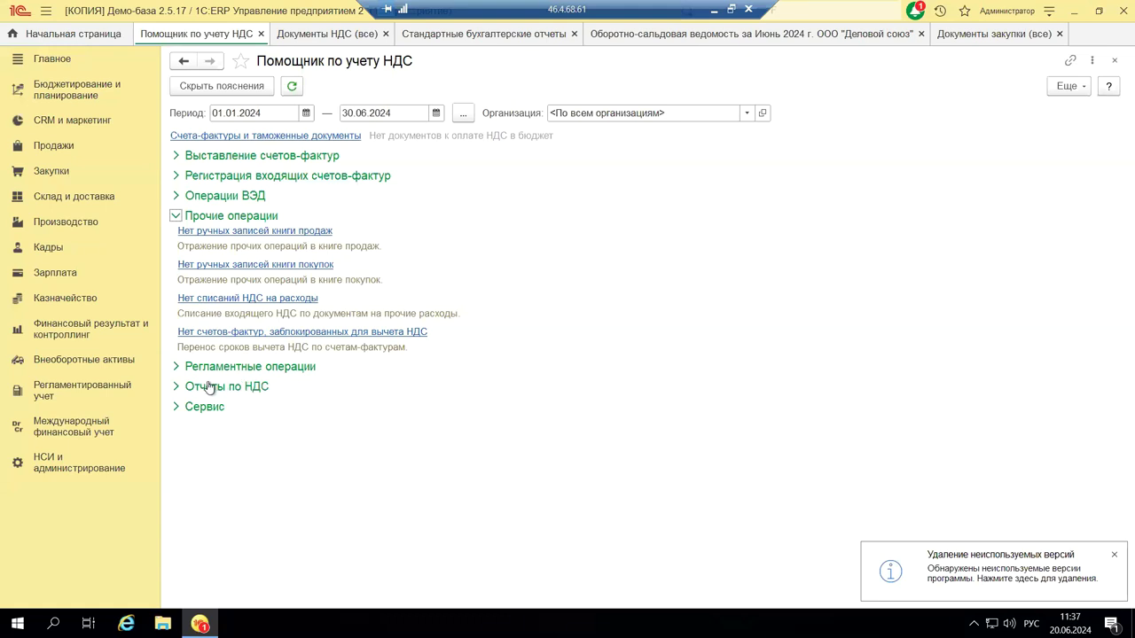
{"action": "left_click", "coordinate": [177, 367]}
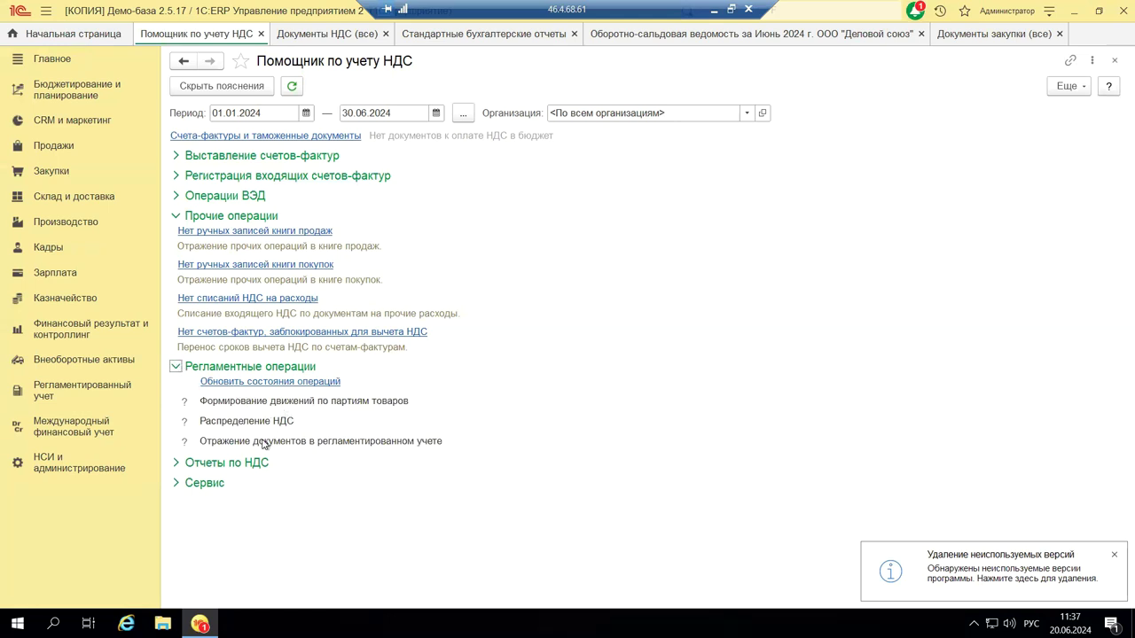
{"action": "left_click", "coordinate": [311, 383]}
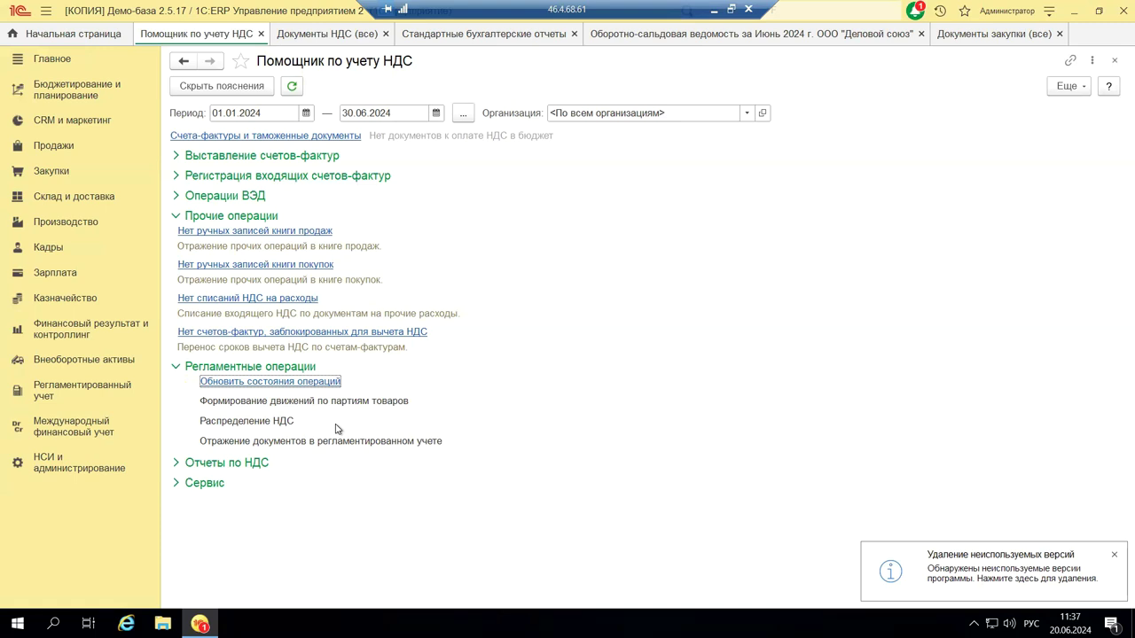
Expand the assistant's VAT reports and open the VAT accounting status analysis for the selected period.
{"action": "left_click", "coordinate": [177, 464]}
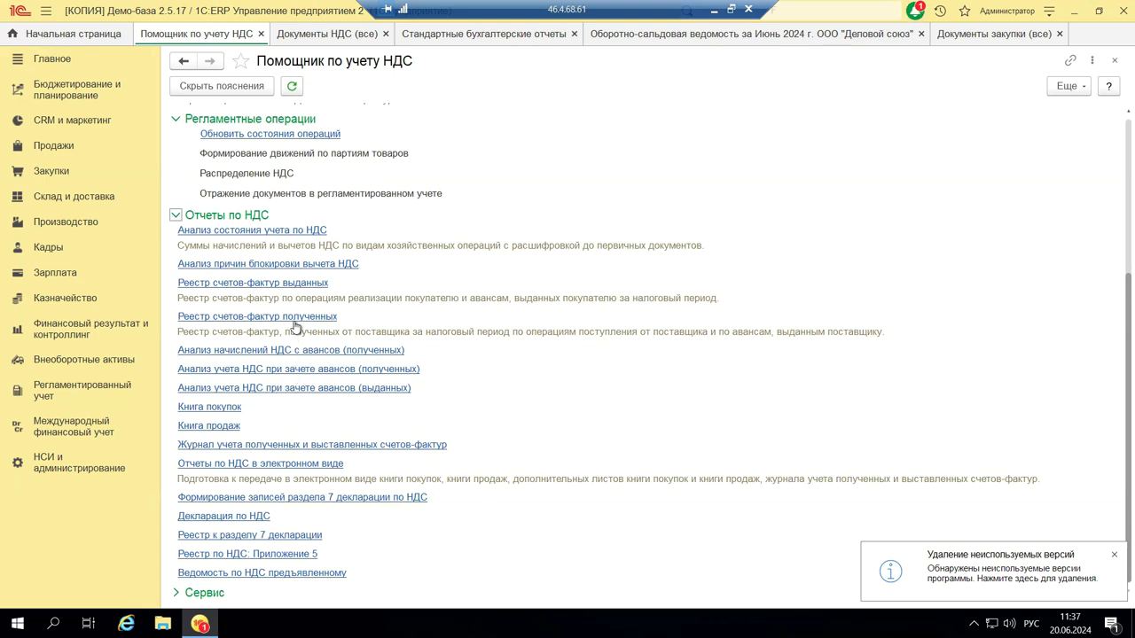
{"action": "left_click", "coordinate": [287, 232]}
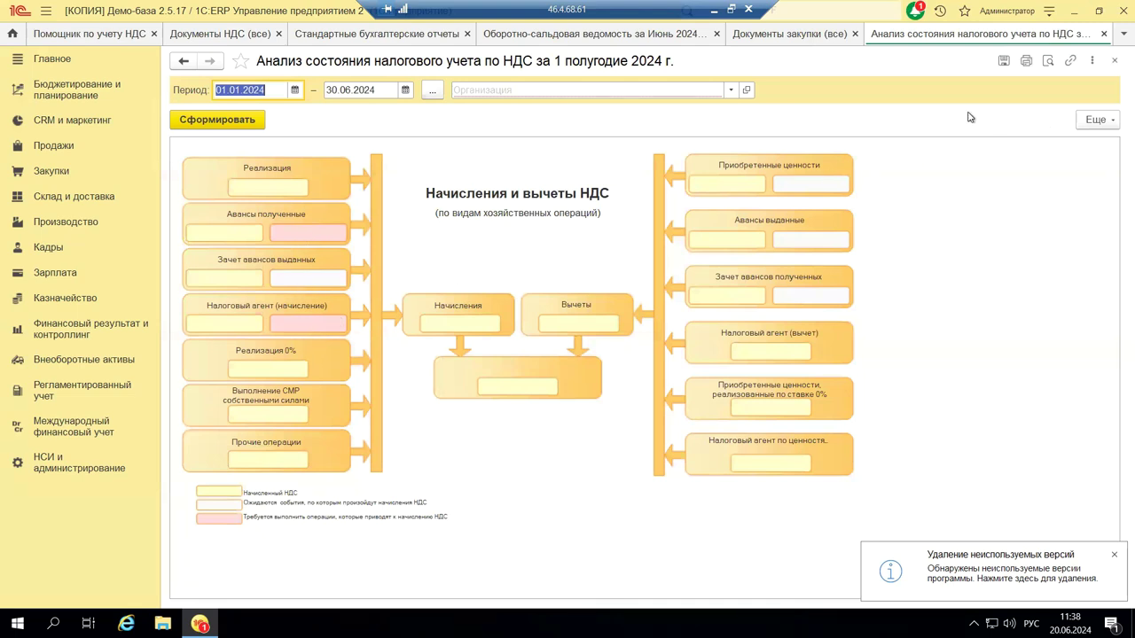
Close the VAT status analysis, expand the VAT assistant's Сервис section to view its tools, and close the assistant.
{"action": "left_click", "coordinate": [1116, 64]}
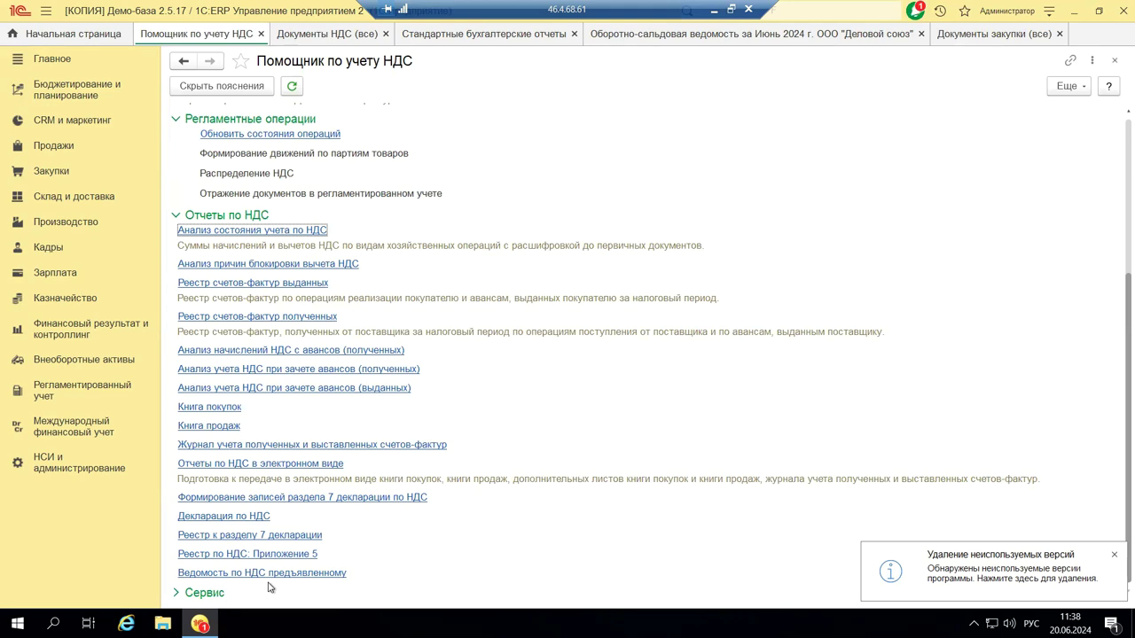
{"action": "left_click", "coordinate": [201, 599]}
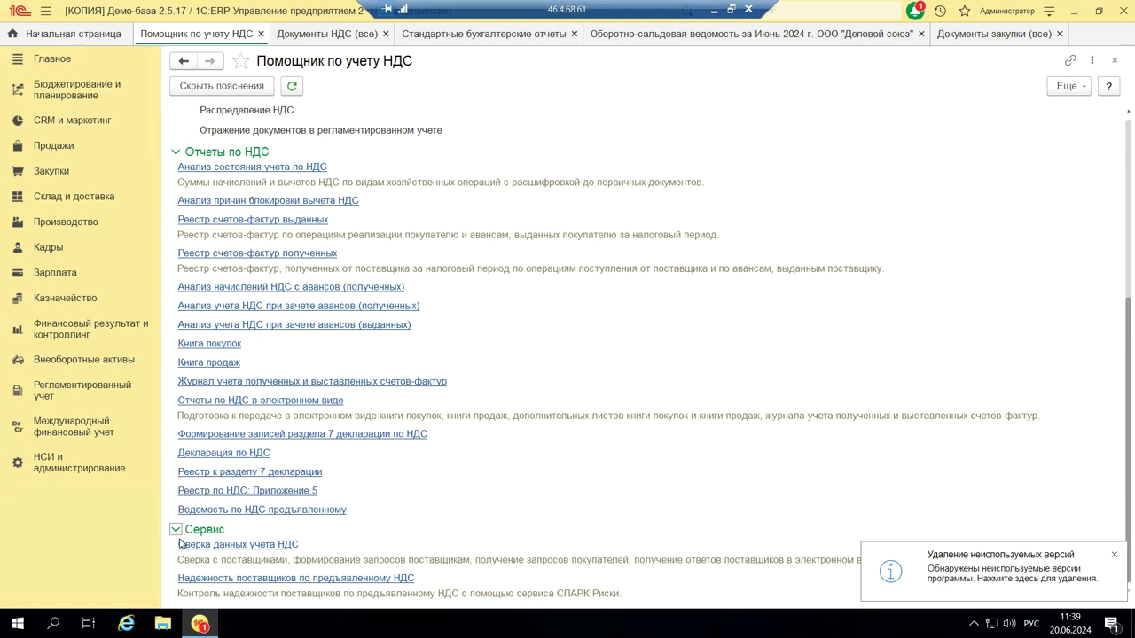
{"action": "left_click", "coordinate": [1114, 62]}
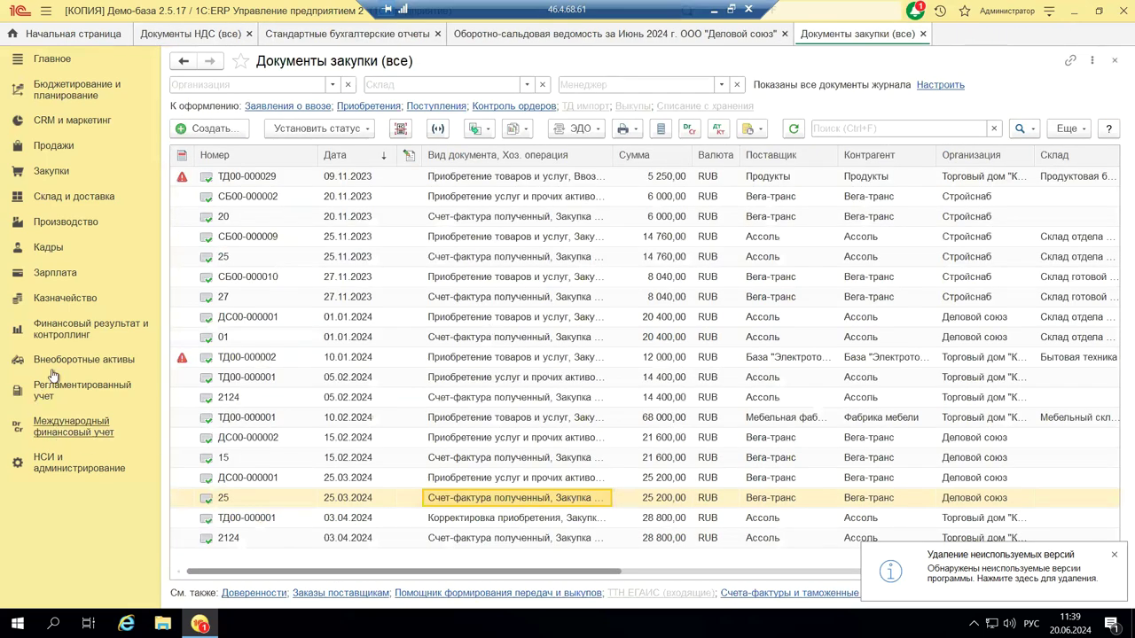
Open the Регламентированные отчеты list of regulated accounting and dismiss the 1С-Отчетность connection offer.
{"action": "left_click", "coordinate": [99, 333]}
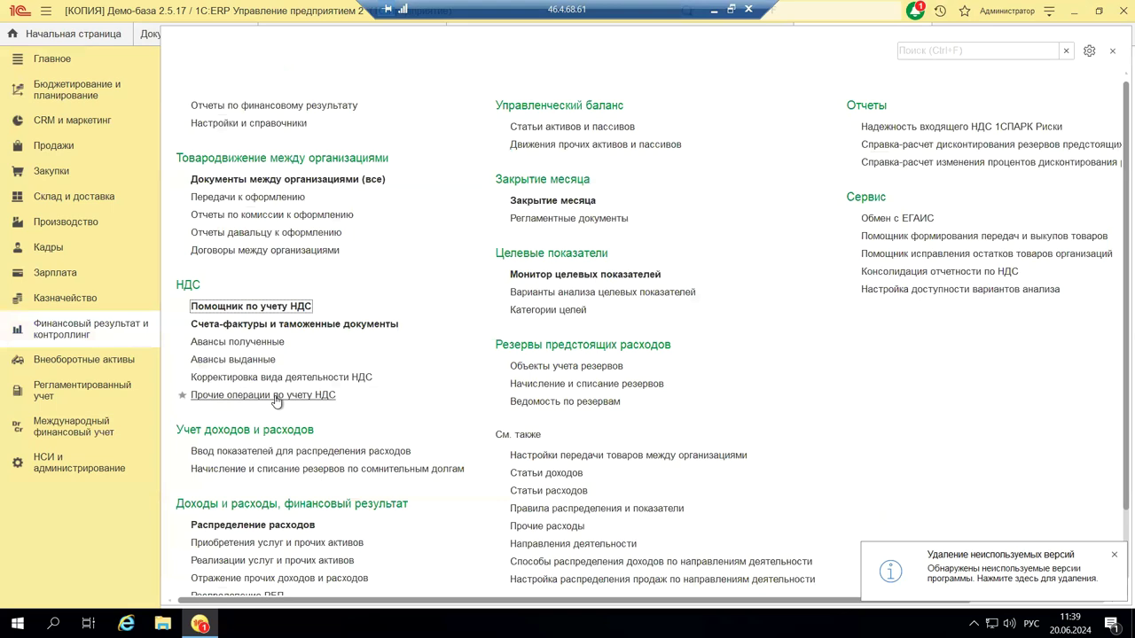
{"action": "left_click", "coordinate": [69, 392]}
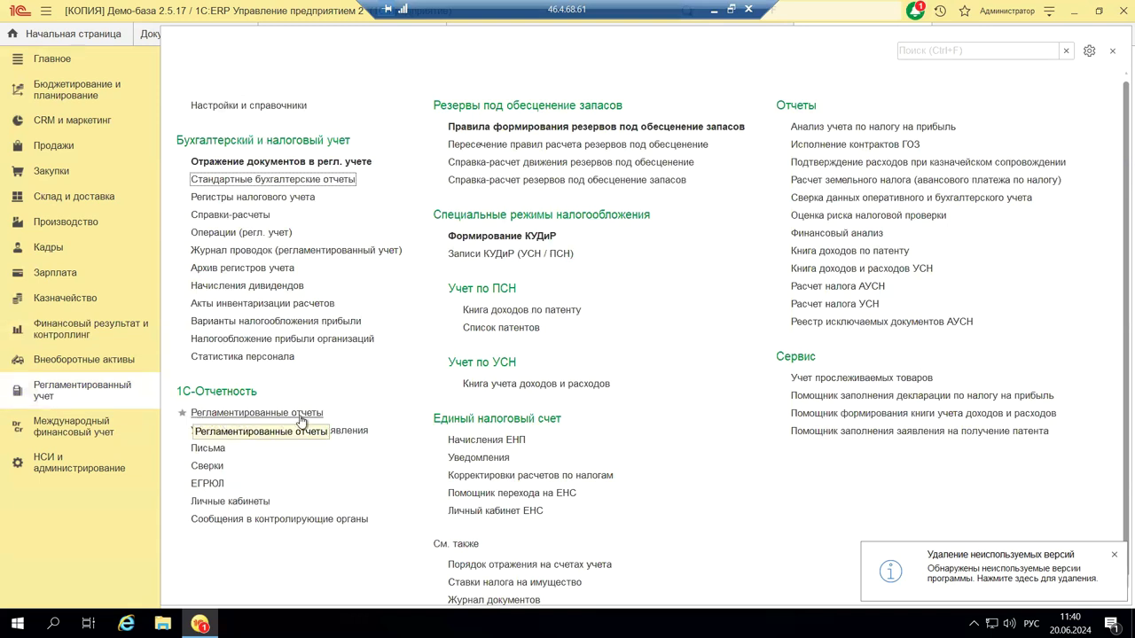
{"action": "left_click", "coordinate": [247, 414]}
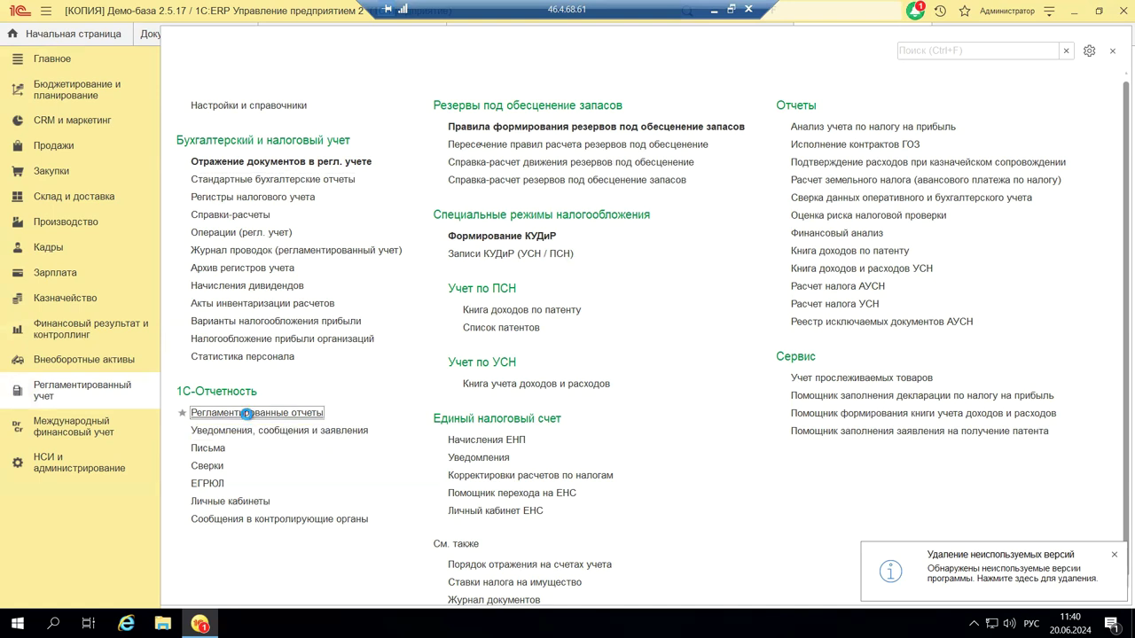
{"action": "left_click", "coordinate": [248, 414]}
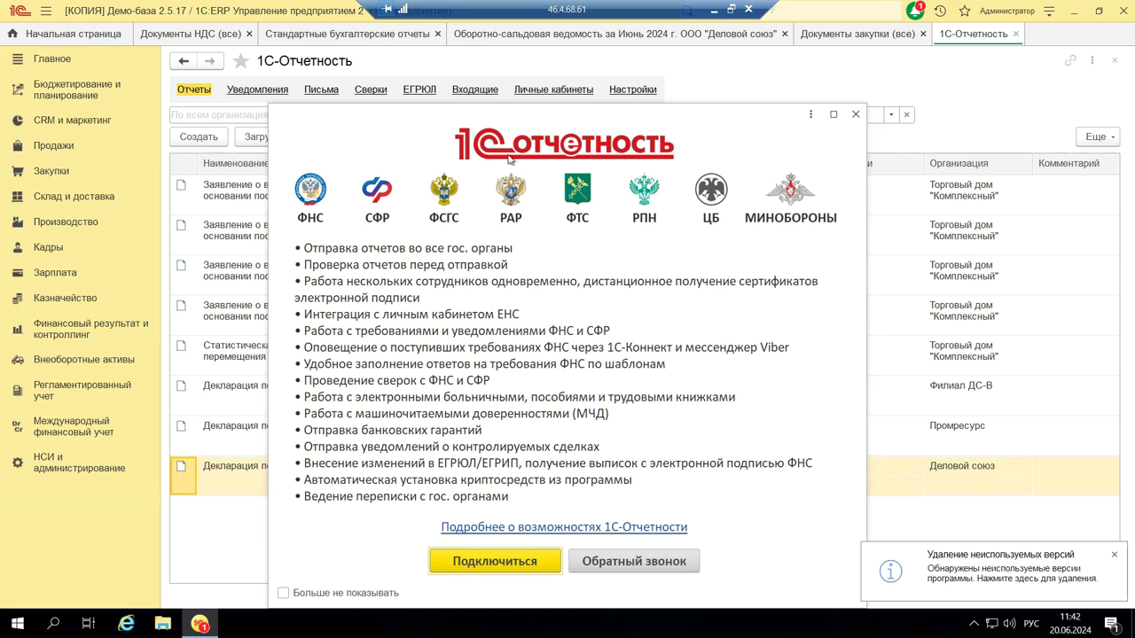
{"action": "left_click", "coordinate": [855, 116]}
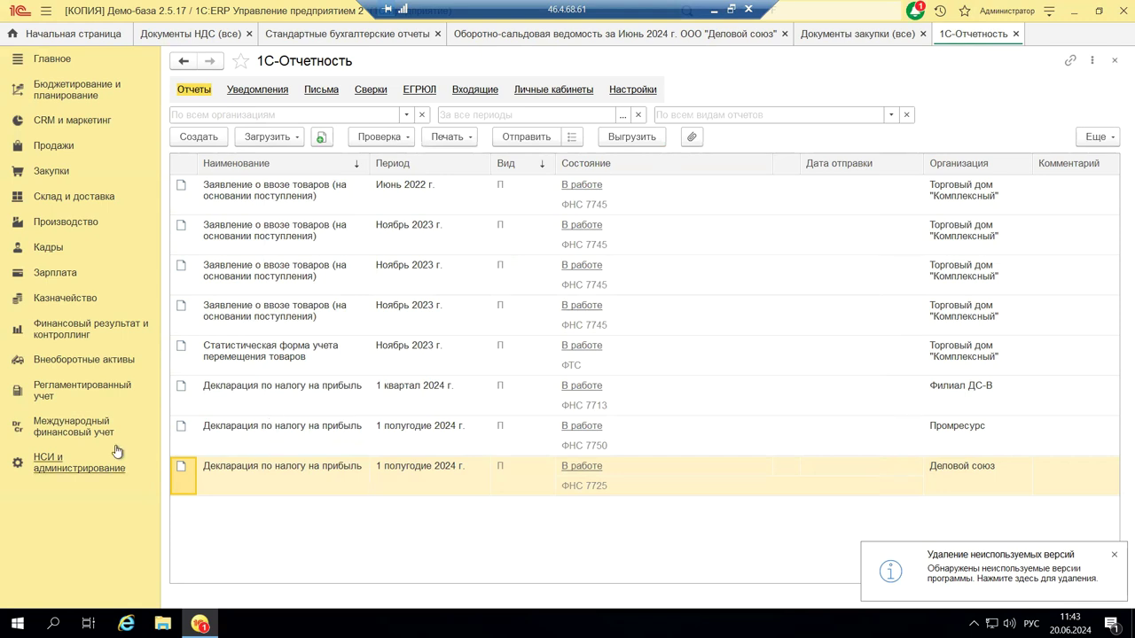
Open the Личный кабинет ЕНС for the single tax account and select the organization Деловой союз.
{"action": "left_click", "coordinate": [77, 391]}
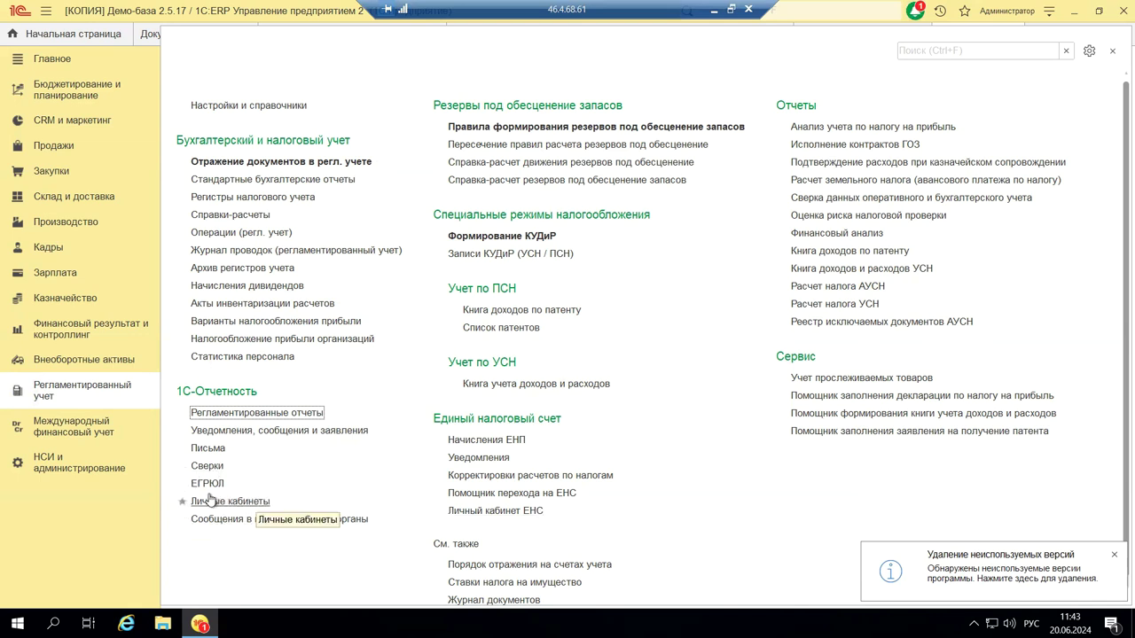
{"action": "left_click", "coordinate": [513, 518]}
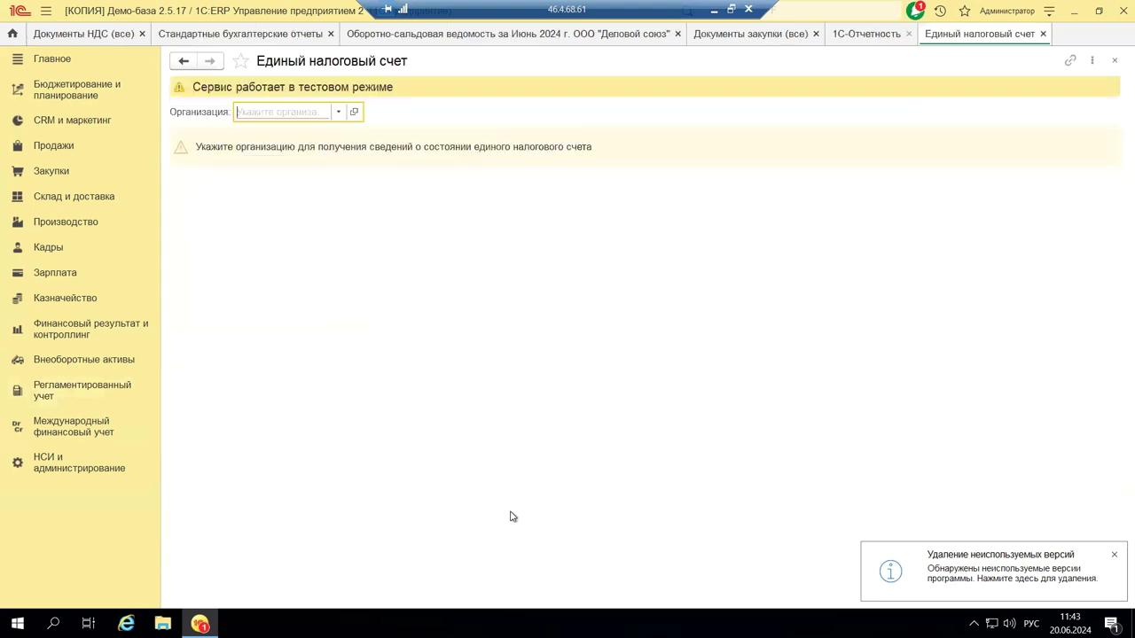
{"action": "left_click", "coordinate": [339, 113]}
{"action": "left_click", "coordinate": [292, 213]}
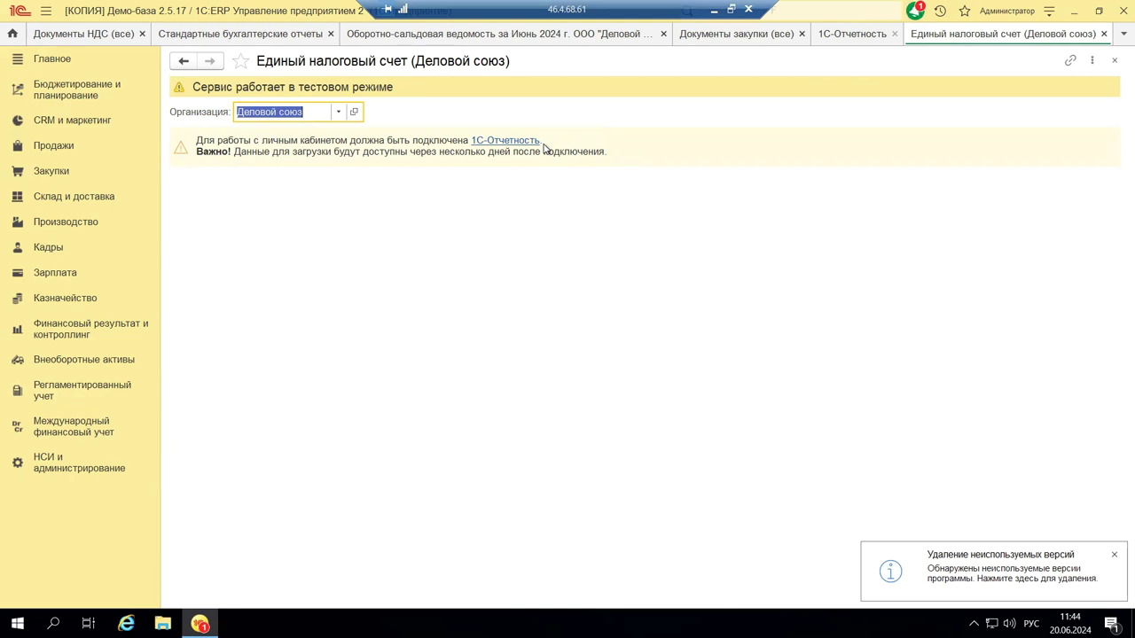
View the 1С-Отчетность connection application for Деловой союз, then close it without saving changes.
{"action": "left_click", "coordinate": [521, 148]}
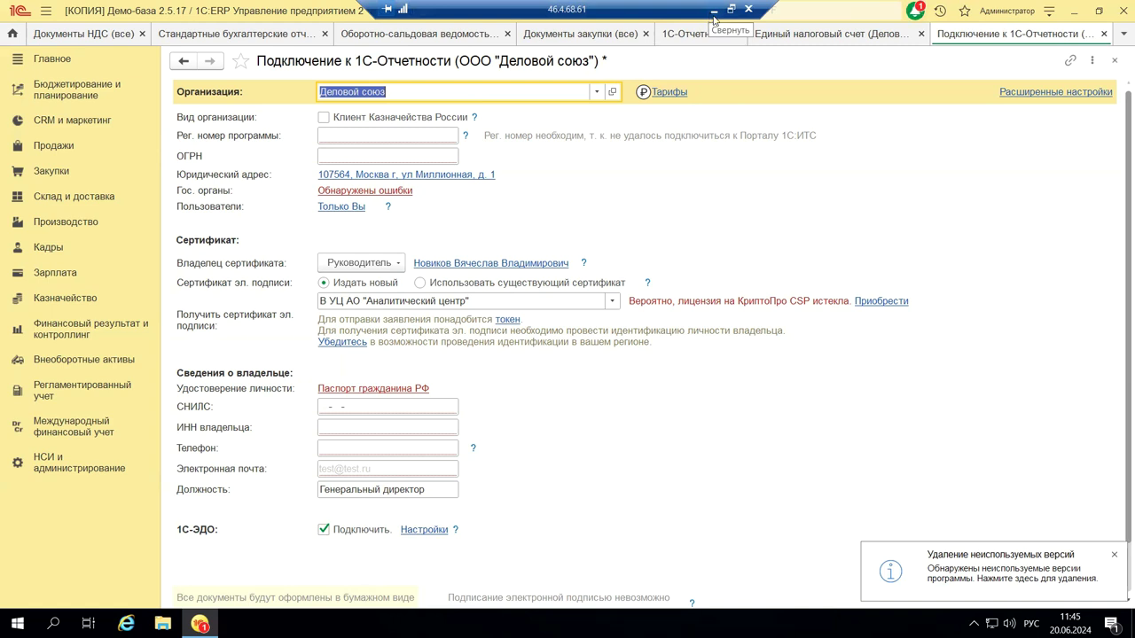
{"action": "left_click", "coordinate": [1115, 61]}
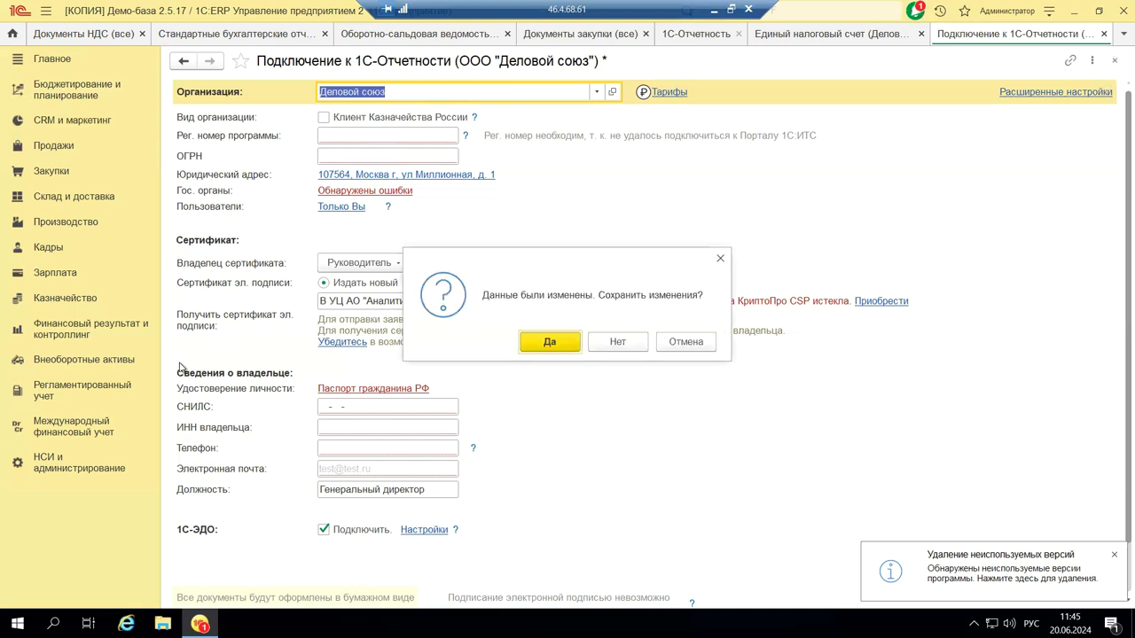
{"action": "left_click", "coordinate": [624, 341]}
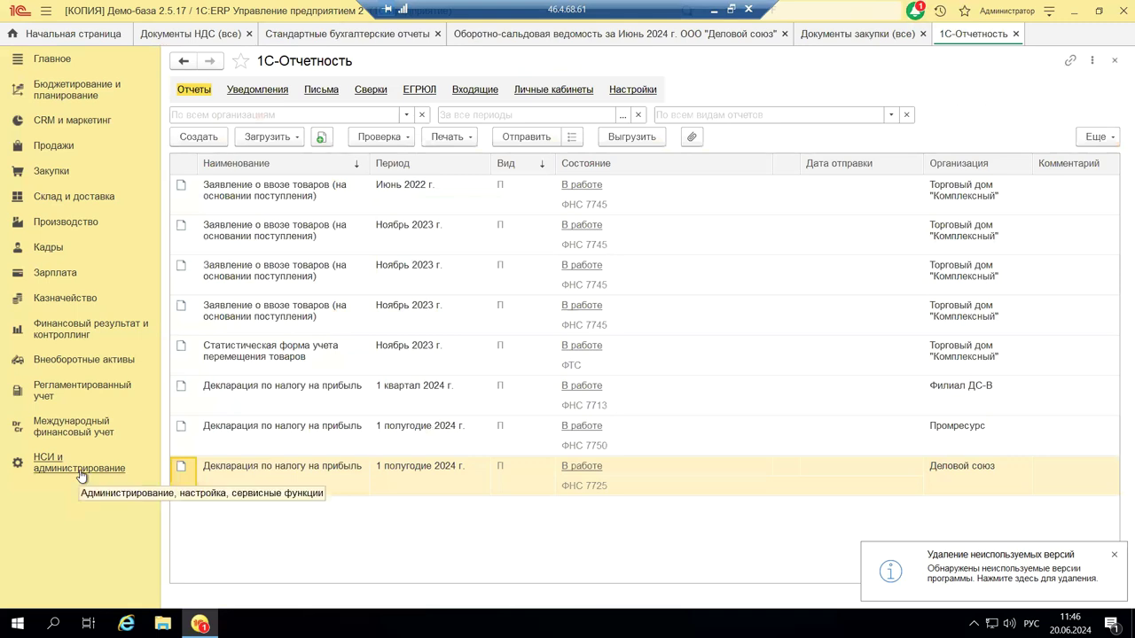
Return to the regulated reports list, start creating a report, and expand Налоговая отчетность among all report types to find the VAT declaration.
{"action": "left_click", "coordinate": [75, 391]}
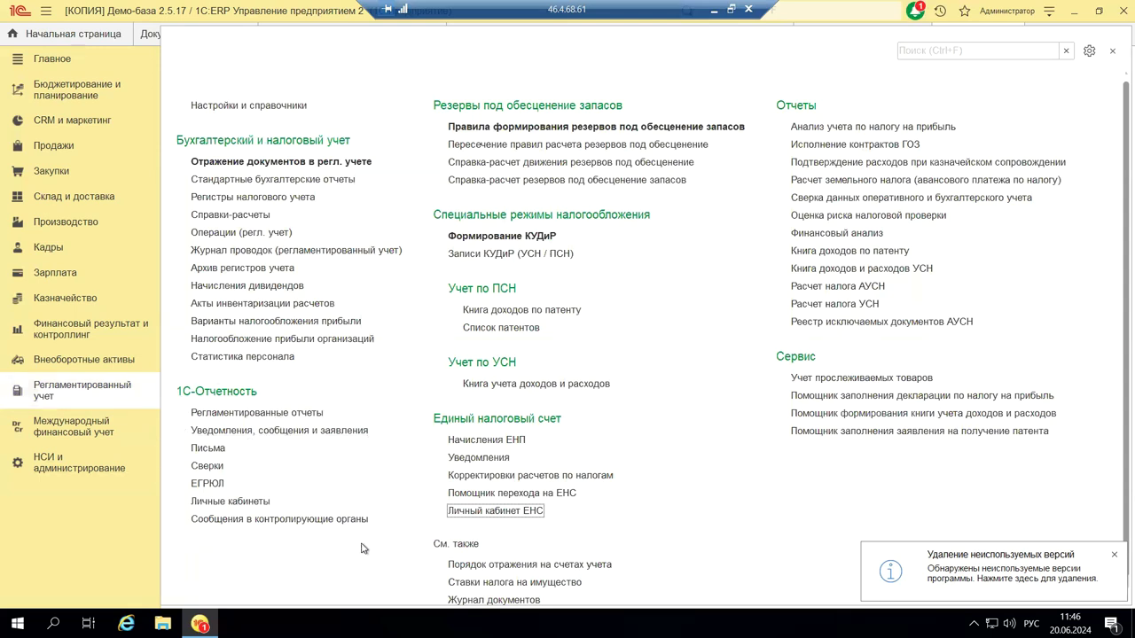
{"action": "left_click", "coordinate": [280, 413]}
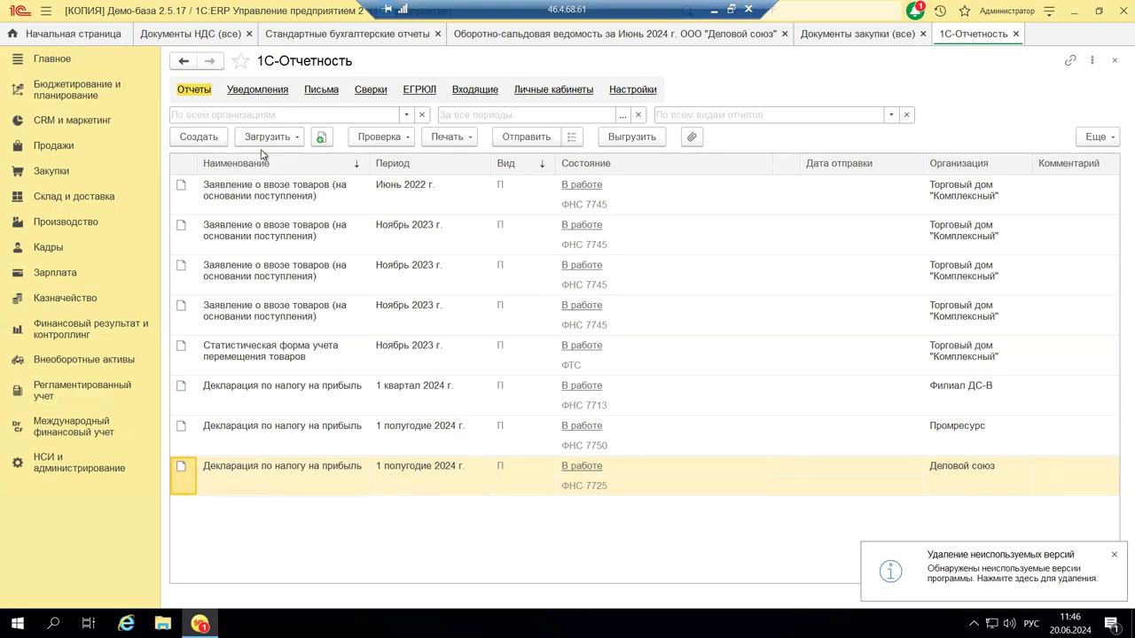
{"action": "left_click", "coordinate": [200, 137]}
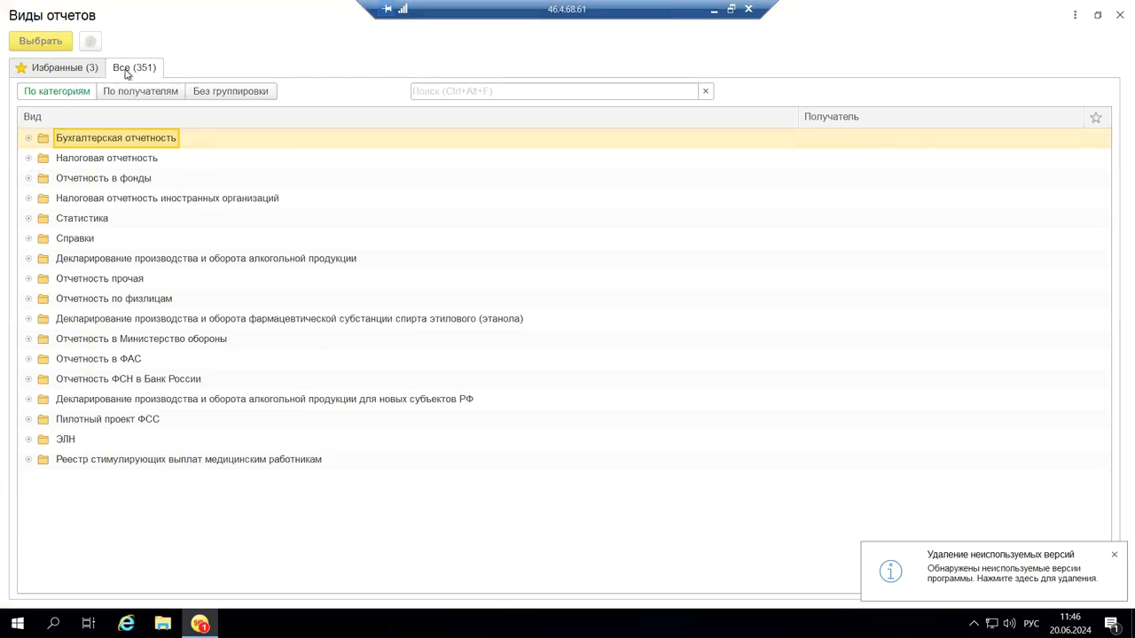
{"action": "left_click", "coordinate": [80, 71]}
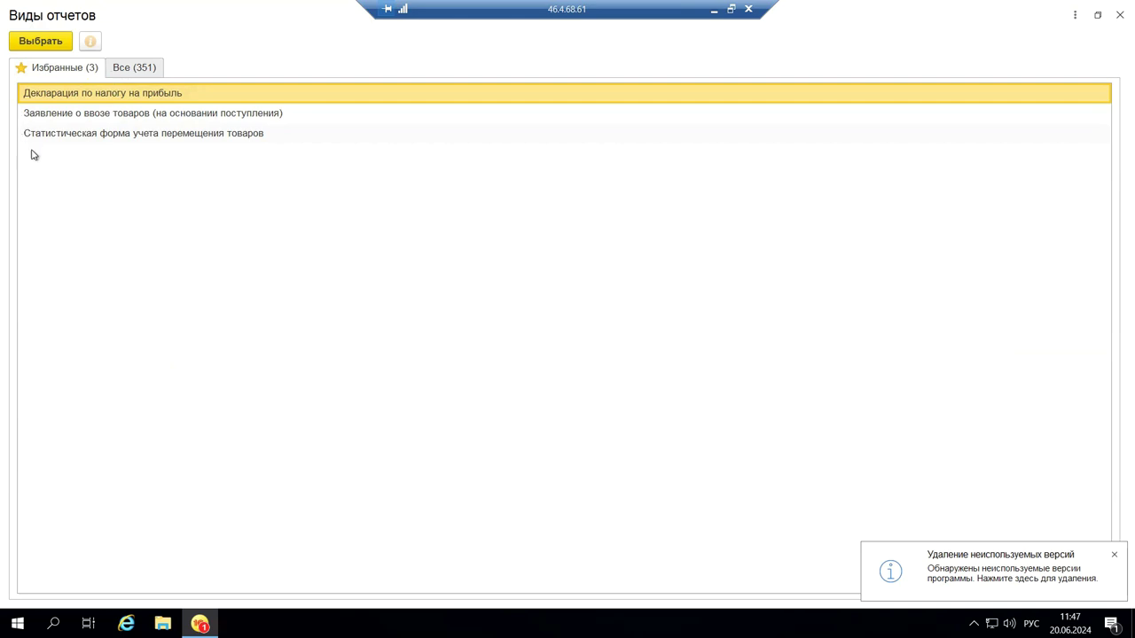
{"action": "left_click", "coordinate": [121, 68]}
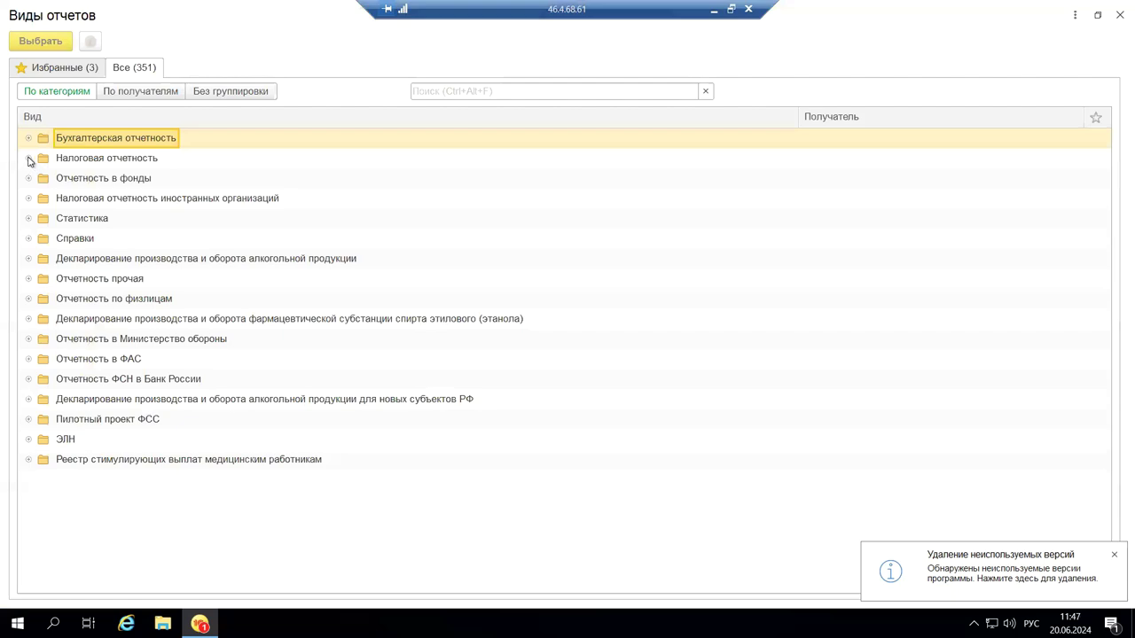
{"action": "left_click", "coordinate": [29, 159]}
{"action": "scroll", "coordinate": [160, 278], "scroll_direction": "down", "scroll_amount": 3}
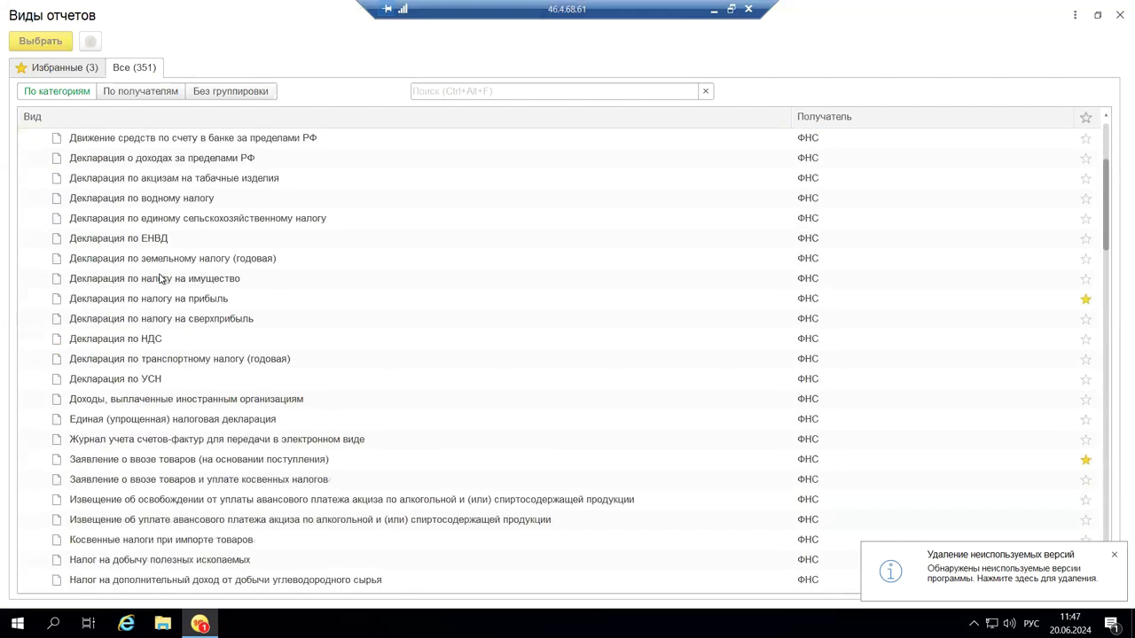